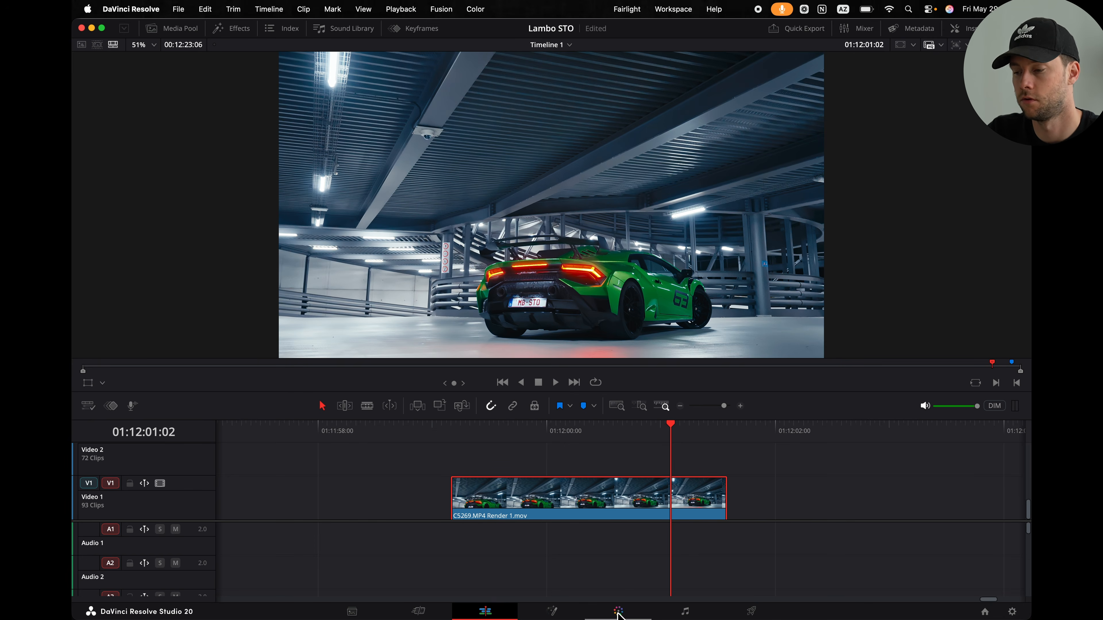
Switch to the Color page for the garage clip, keeping the node graph shown and hiding the clip thumbnails.
{"action": "left_click", "coordinate": [618, 613]}
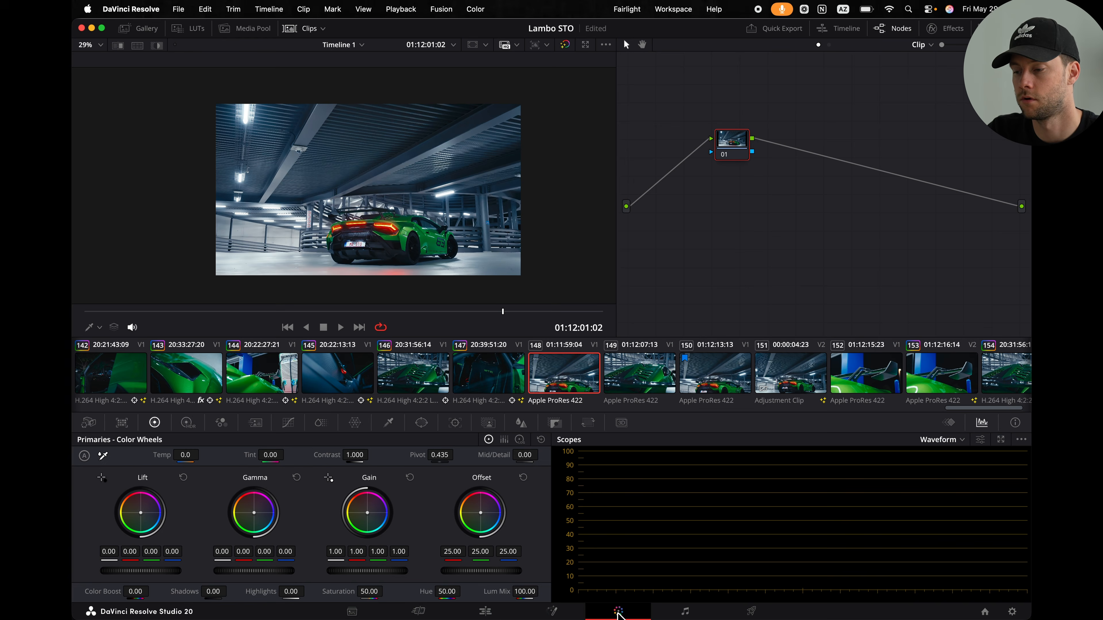
{"action": "left_click", "coordinate": [893, 32]}
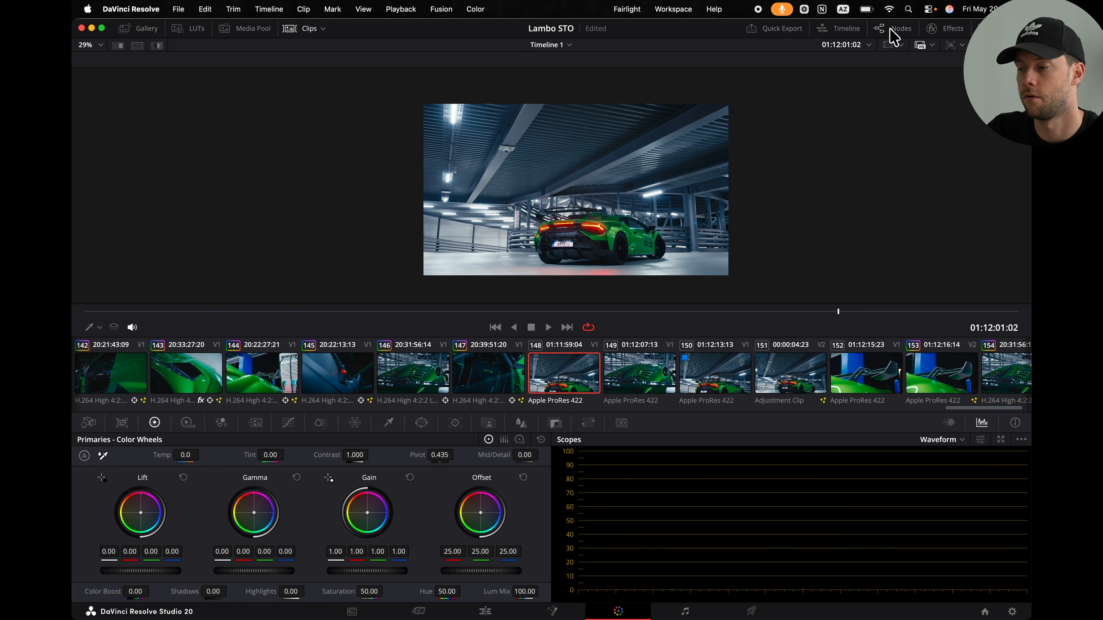
{"action": "left_click", "coordinate": [893, 31]}
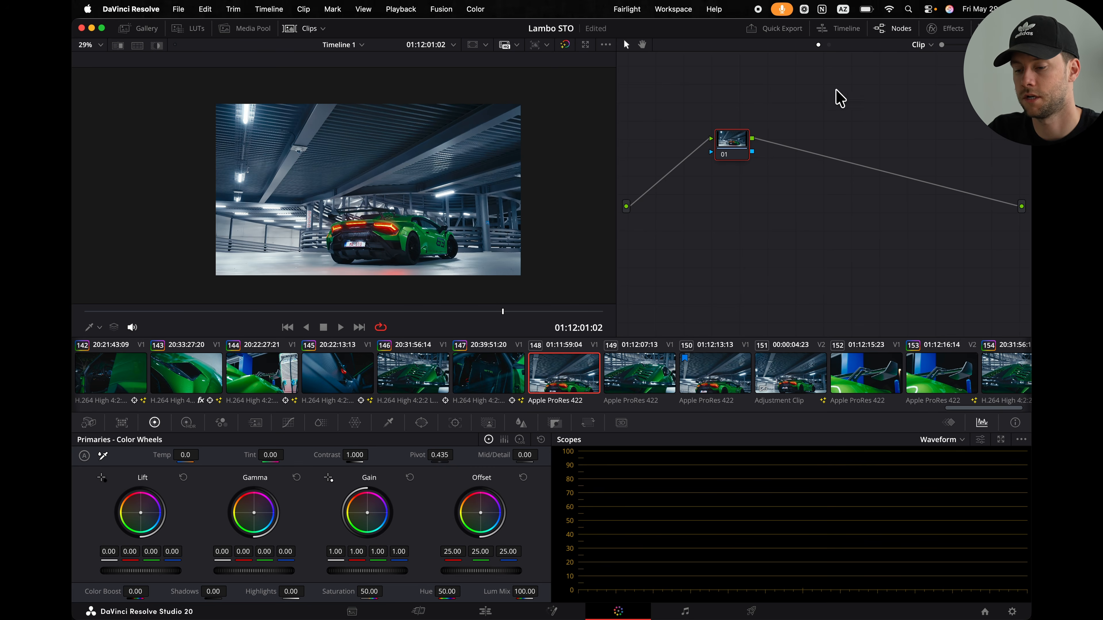
{"action": "left_click", "coordinate": [304, 28]}
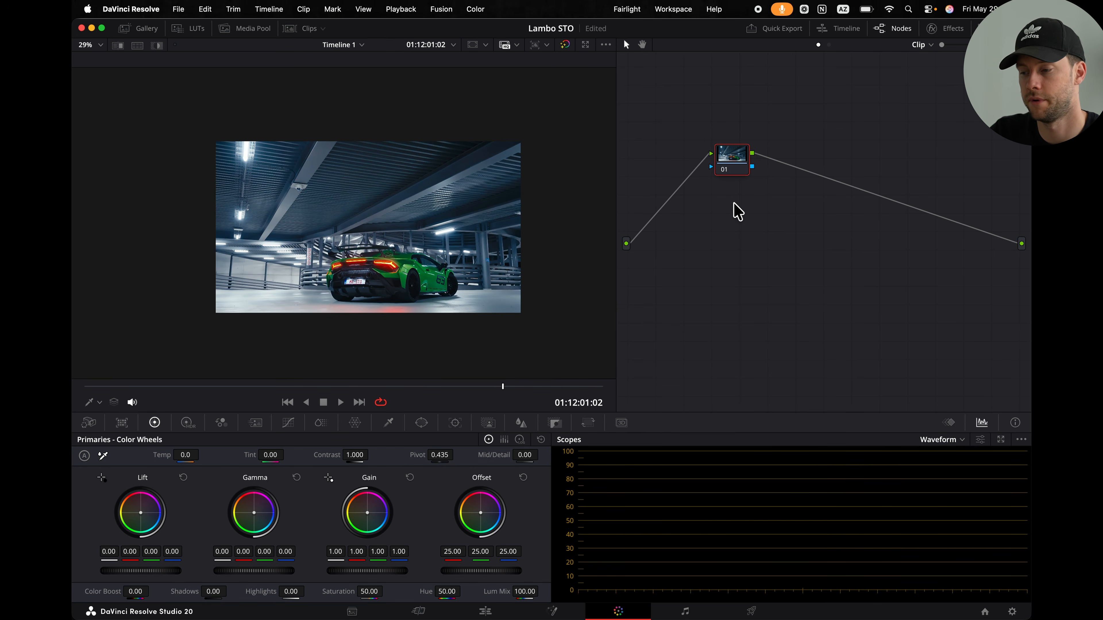
Search the effects library for "depth" and apply the AI Depth Map effect to node 01.
{"action": "left_click", "coordinate": [949, 31]}
{"action": "left_click", "coordinate": [913, 66]}
{"action": "type", "text": "depth"}
{"action": "left_click_drag", "start_coordinate": [876, 109], "coordinate": [671, 160]}
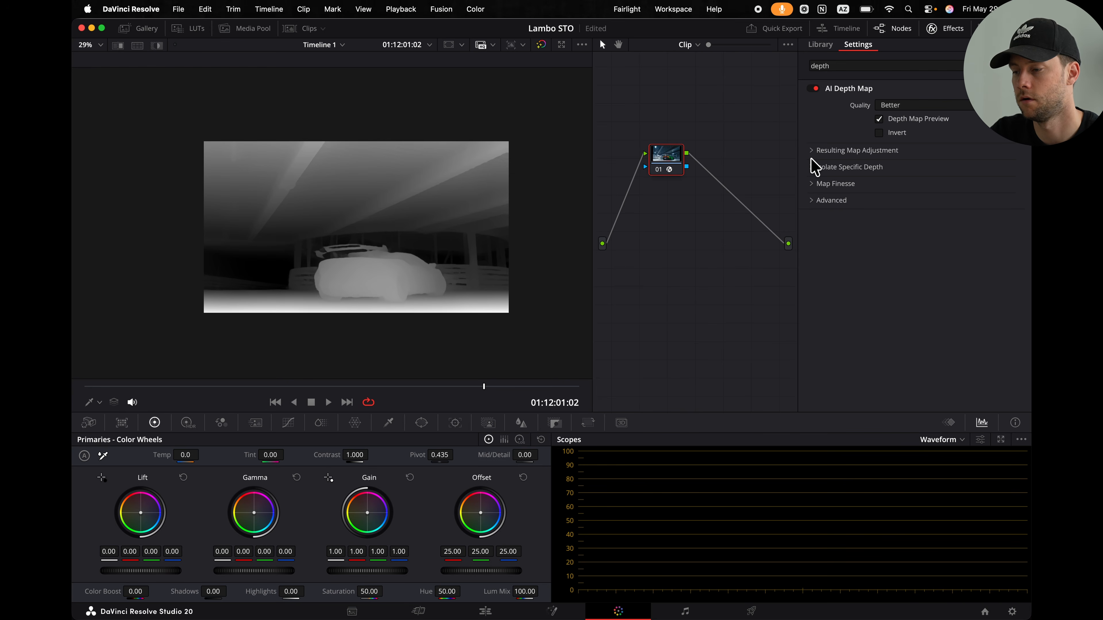
Enable depth isolation in the AI Depth Map with Target Depth 0.178, Tolerance 0.085 and Softness about 0.101.
{"action": "left_click", "coordinate": [812, 167]}
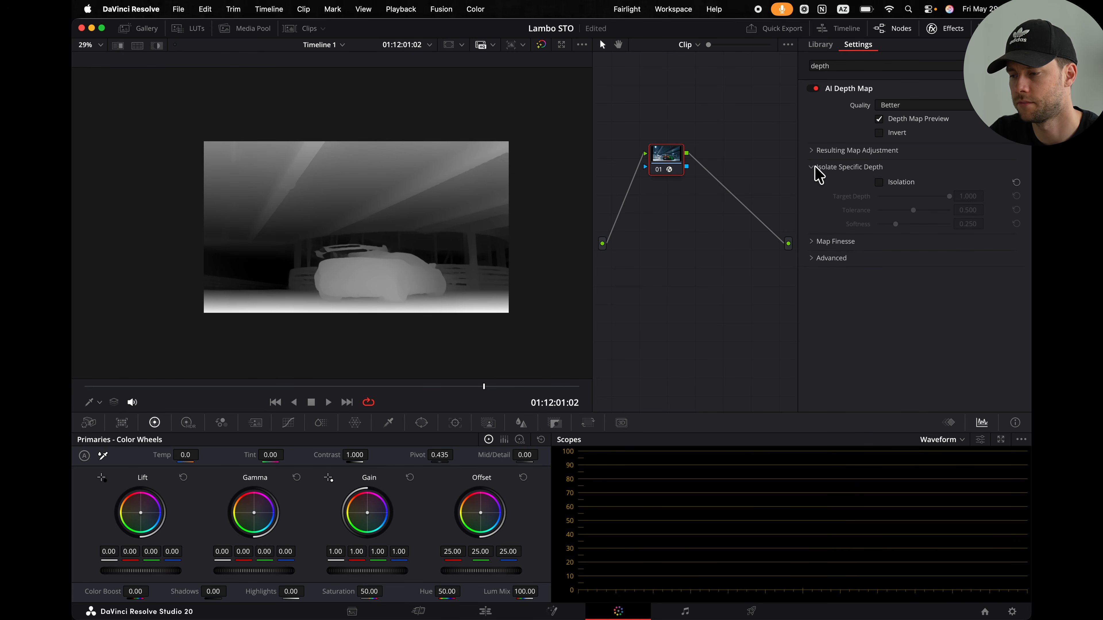
{"action": "left_click", "coordinate": [880, 182]}
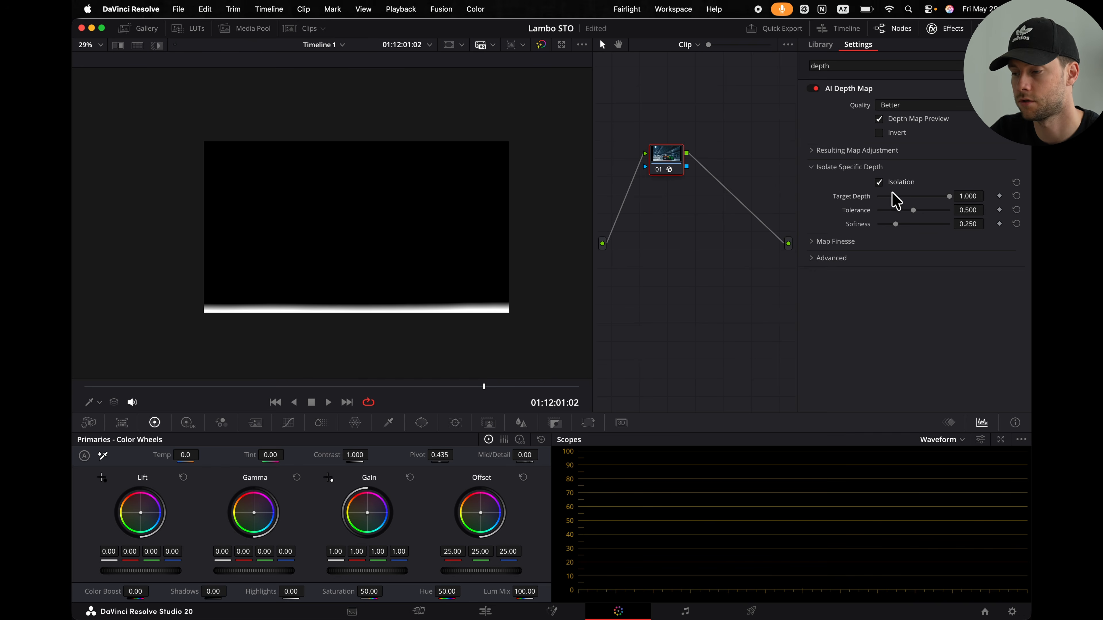
{"action": "left_click_drag", "start_coordinate": [949, 196], "coordinate": [884, 210]}
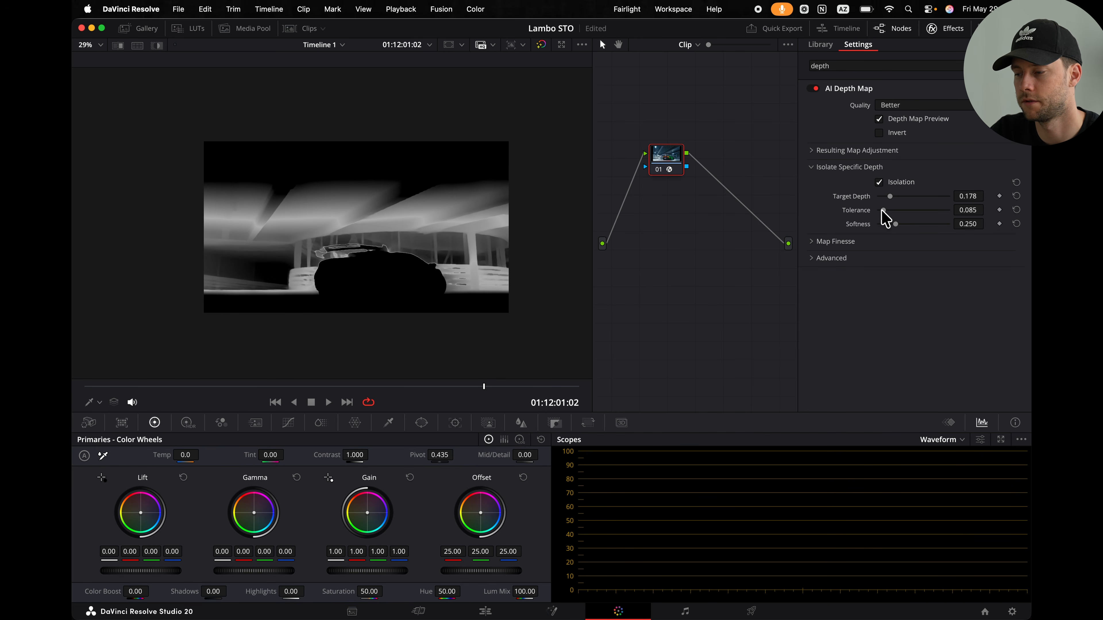
{"action": "left_click_drag", "start_coordinate": [897, 225], "coordinate": [885, 225]}
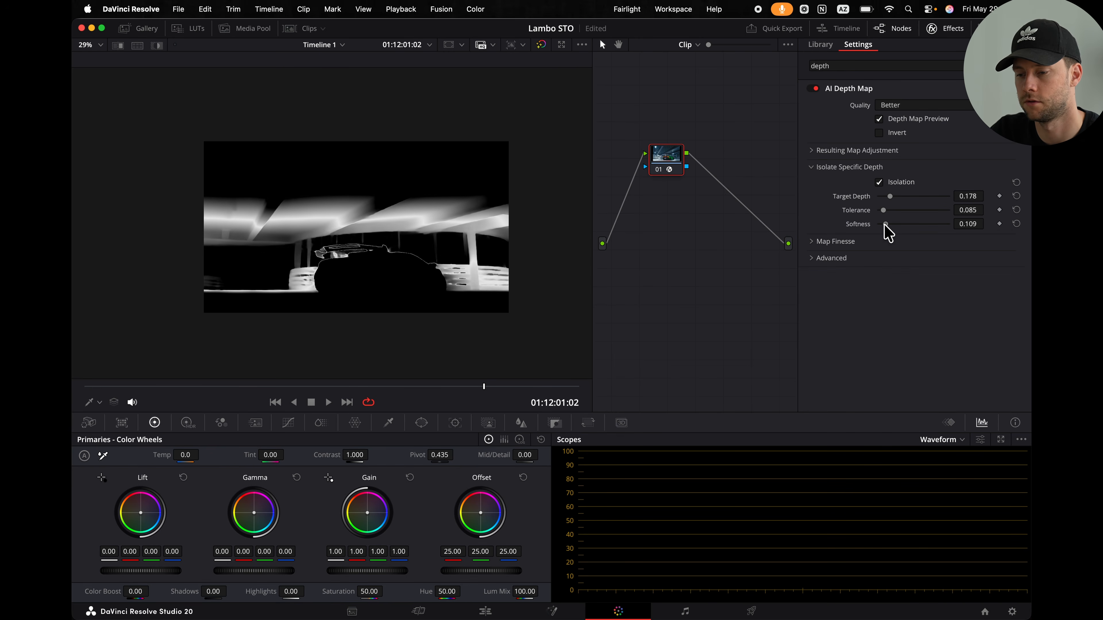
Set node 01's composite mode to Add and tint its Gain red, with red 4.00, green 0.31 and blue 0.05.
{"action": "right_click", "coordinate": [673, 157]}
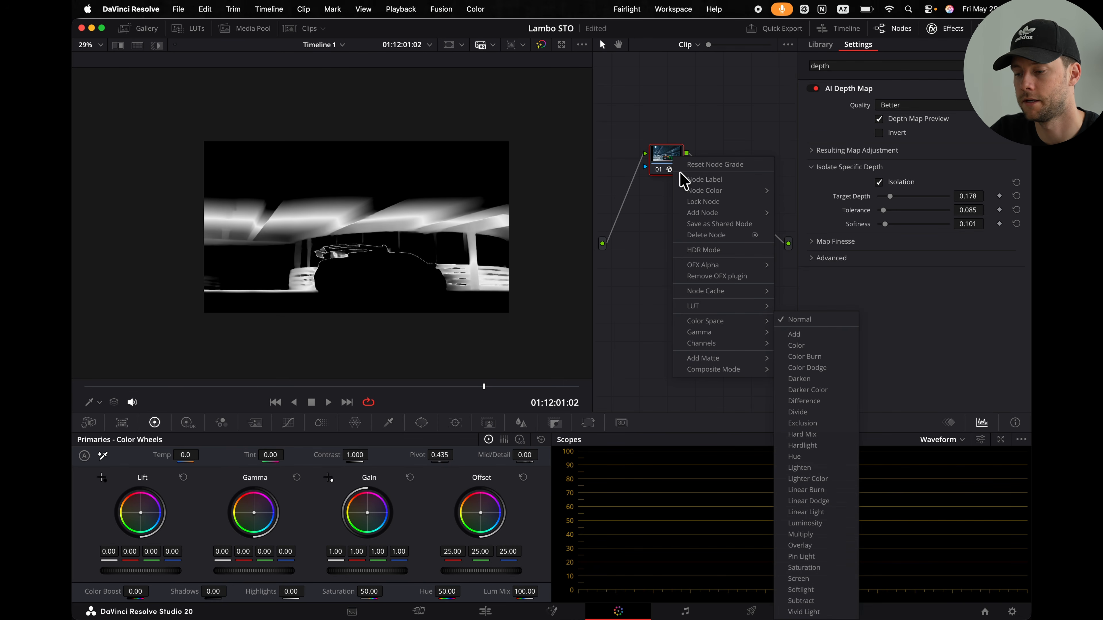
{"action": "mouse_move", "coordinate": [704, 372]}
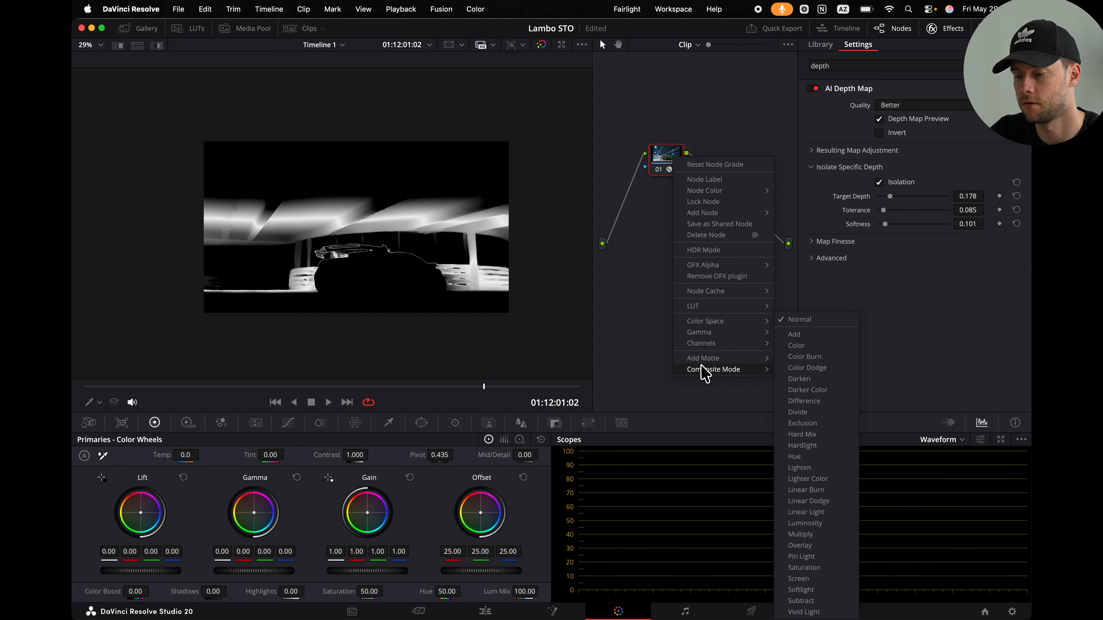
{"action": "left_click", "coordinate": [798, 335]}
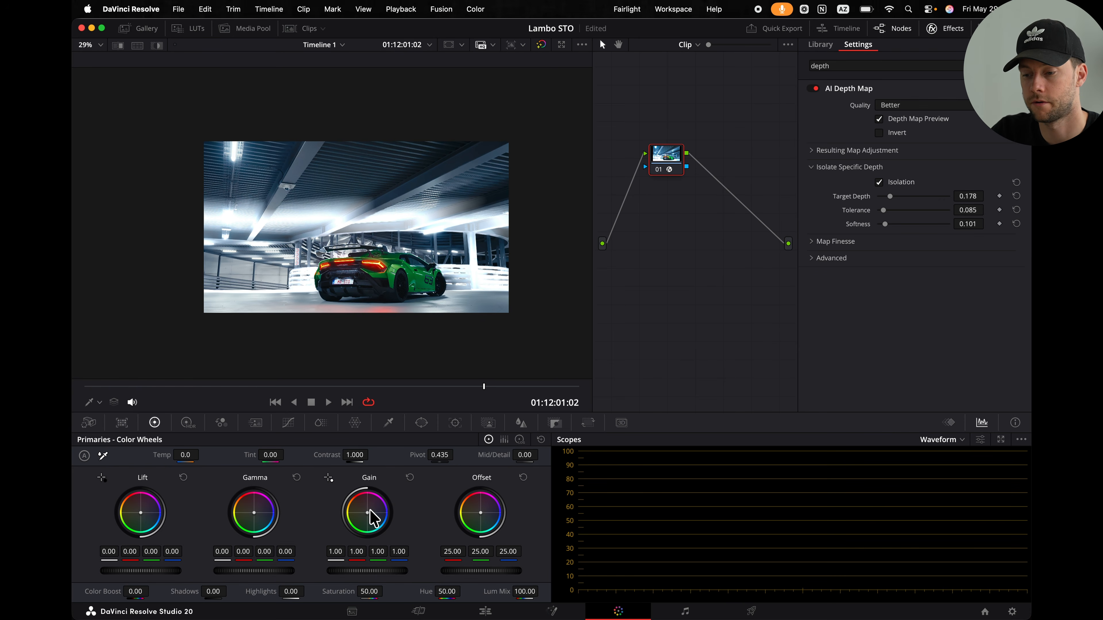
{"action": "left_click_drag", "start_coordinate": [366, 515], "coordinate": [362, 493]}
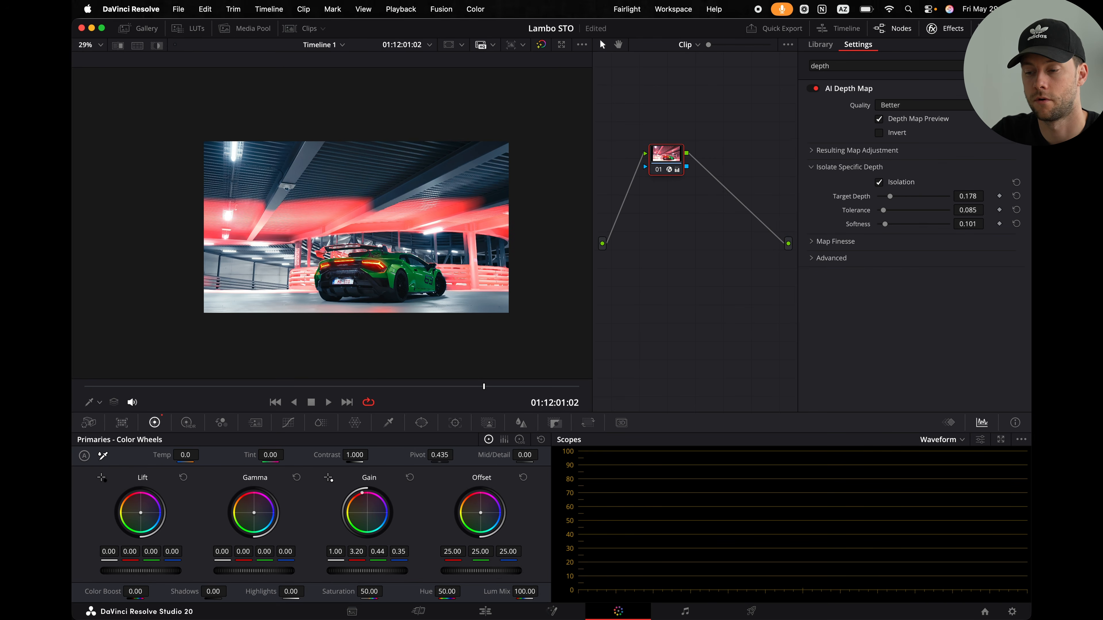
{"action": "left_click_drag", "start_coordinate": [363, 493], "coordinate": [363, 493]}
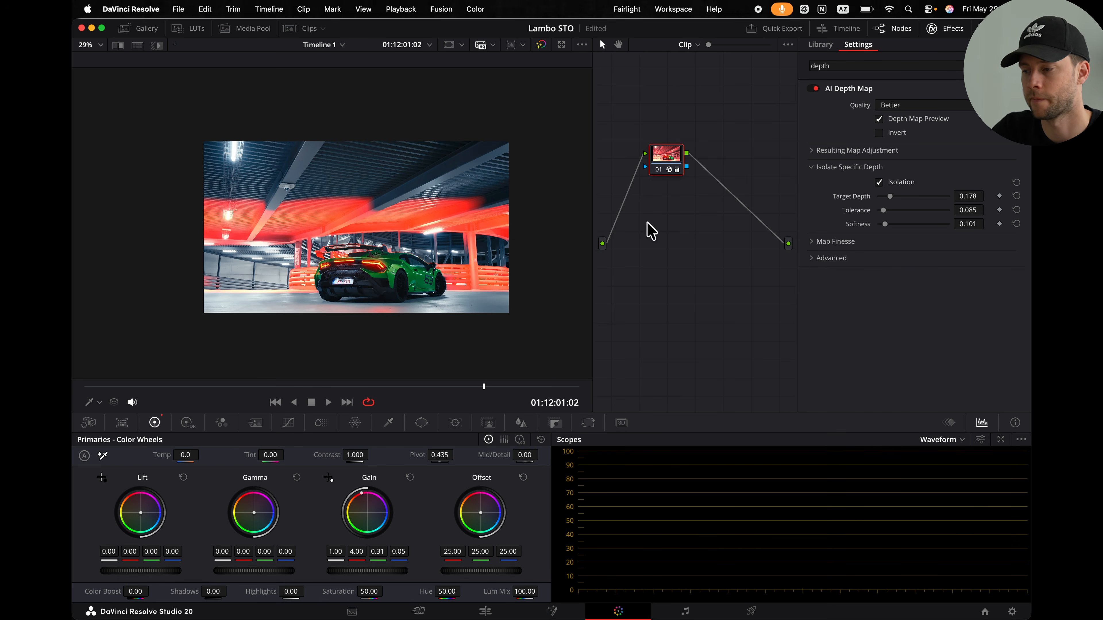
Narrow the isolated band to Target Depth 0.388, Tolerance 0 and Softness 0.085, and enable map postprocessing with Blur 0.426.
{"action": "left_click_drag", "start_coordinate": [890, 196], "coordinate": [883, 224]}
{"action": "left_click", "coordinate": [811, 241]}
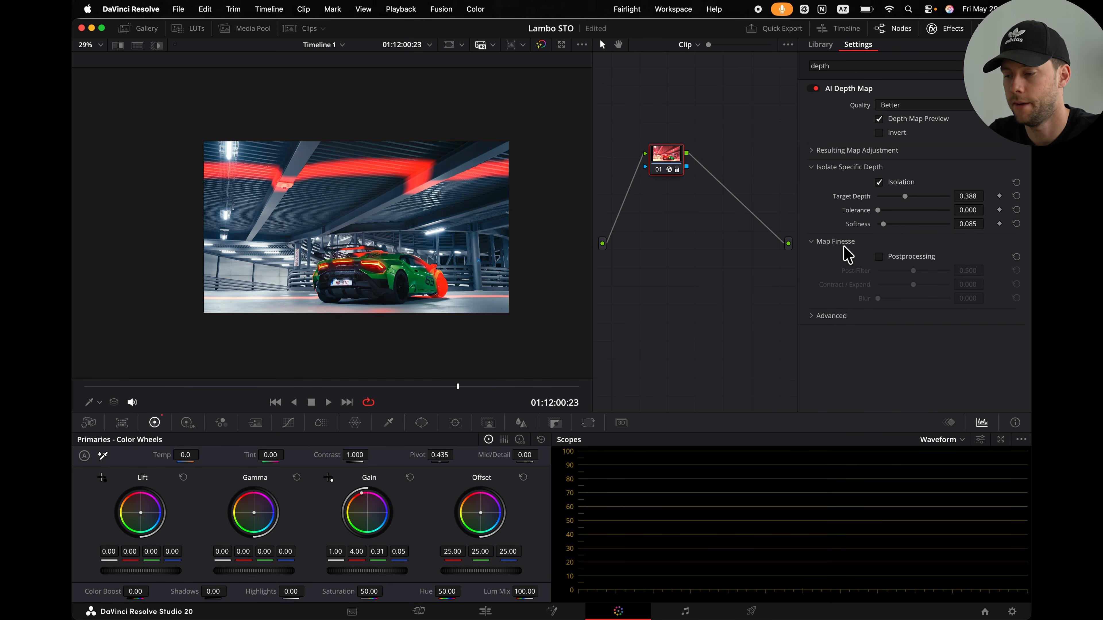
{"action": "left_click", "coordinate": [879, 256]}
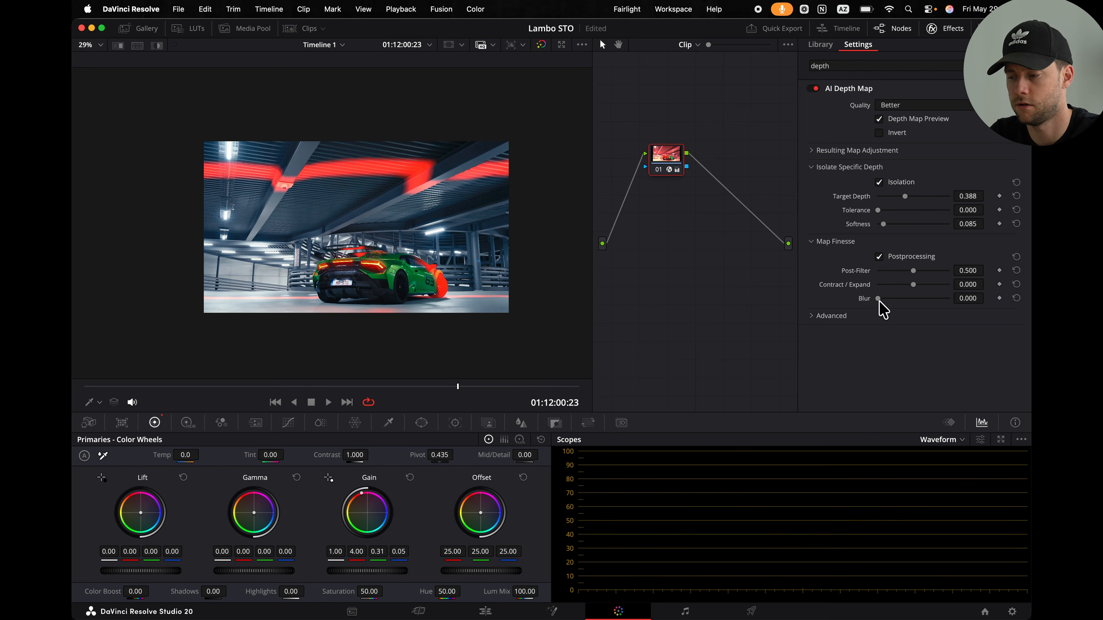
{"action": "left_click_drag", "start_coordinate": [880, 299], "coordinate": [908, 299]}
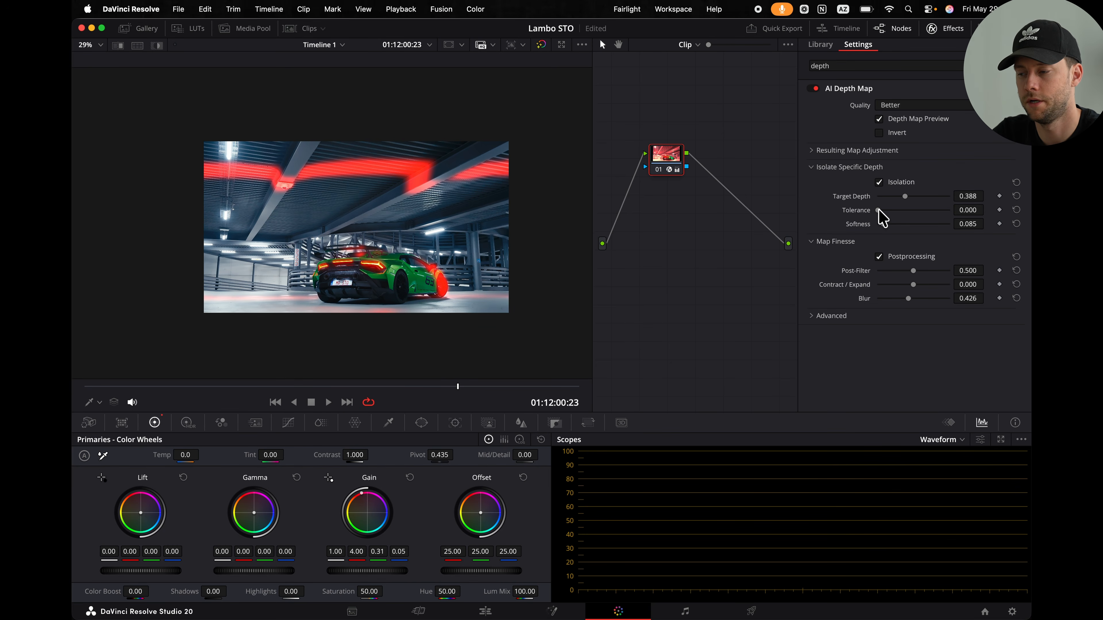
{"action": "left_click_drag", "start_coordinate": [880, 210], "coordinate": [870, 211]}
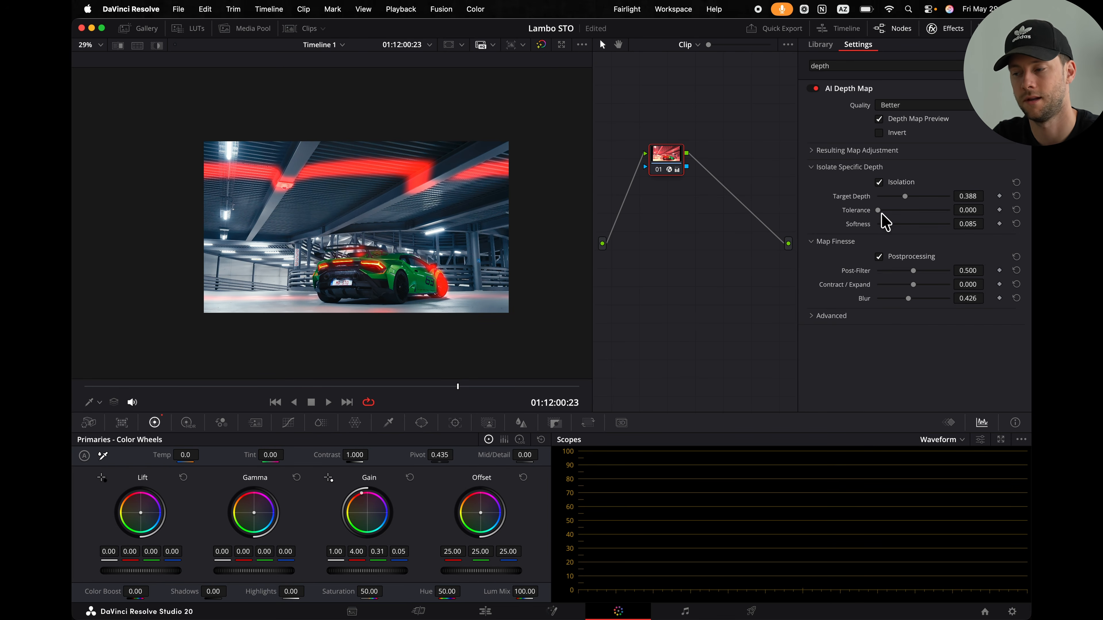
Keyframe the Target Depth at -0.043 at 01:11:59:23, near the start of the clip.
{"action": "mouse_move", "coordinate": [905, 196]}
{"action": "left_mouse_down"}
{"action": "mouse_move", "coordinate": [919, 196]}
{"action": "mouse_move", "coordinate": [905, 196]}
{"action": "left_mouse_up"}
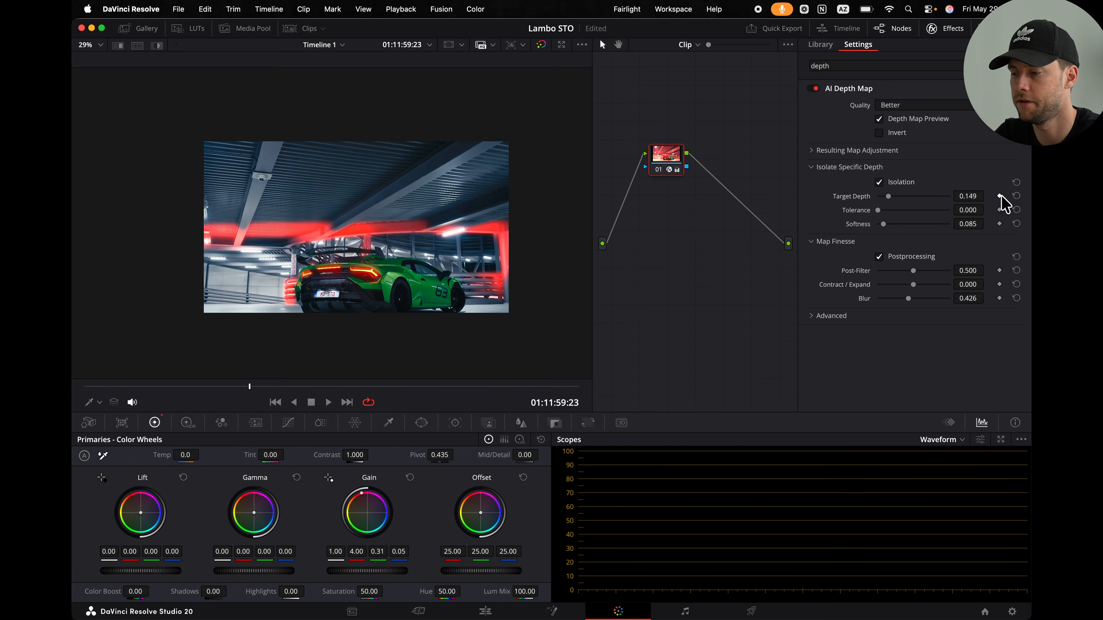
{"action": "left_click_drag", "start_coordinate": [968, 197], "coordinate": [888, 197]}
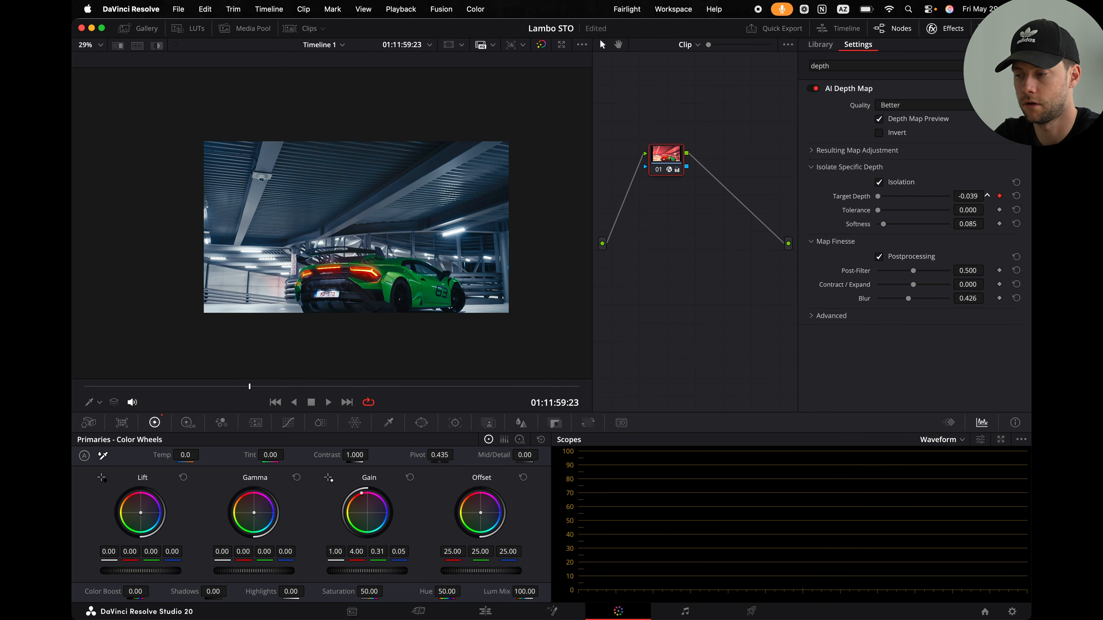
{"action": "left_click_drag", "start_coordinate": [888, 197], "coordinate": [883, 196]}
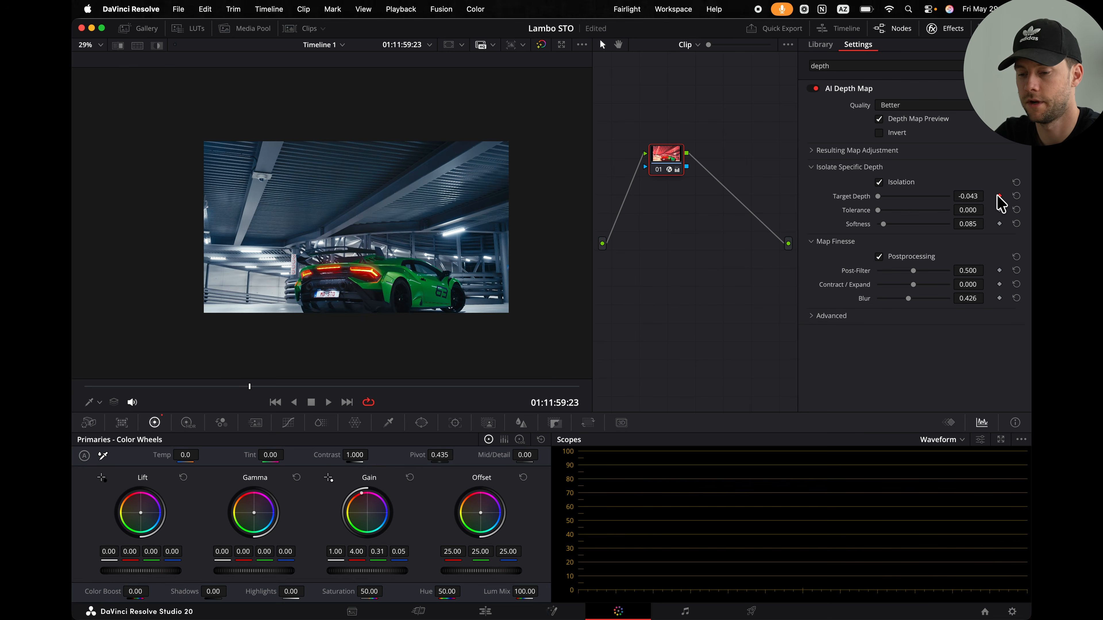
Add a second Target Depth keyframe at 01:12:01:03, raising the value until the red band is out of the image.
{"action": "left_click_drag", "start_coordinate": [271, 385], "coordinate": [497, 388]}
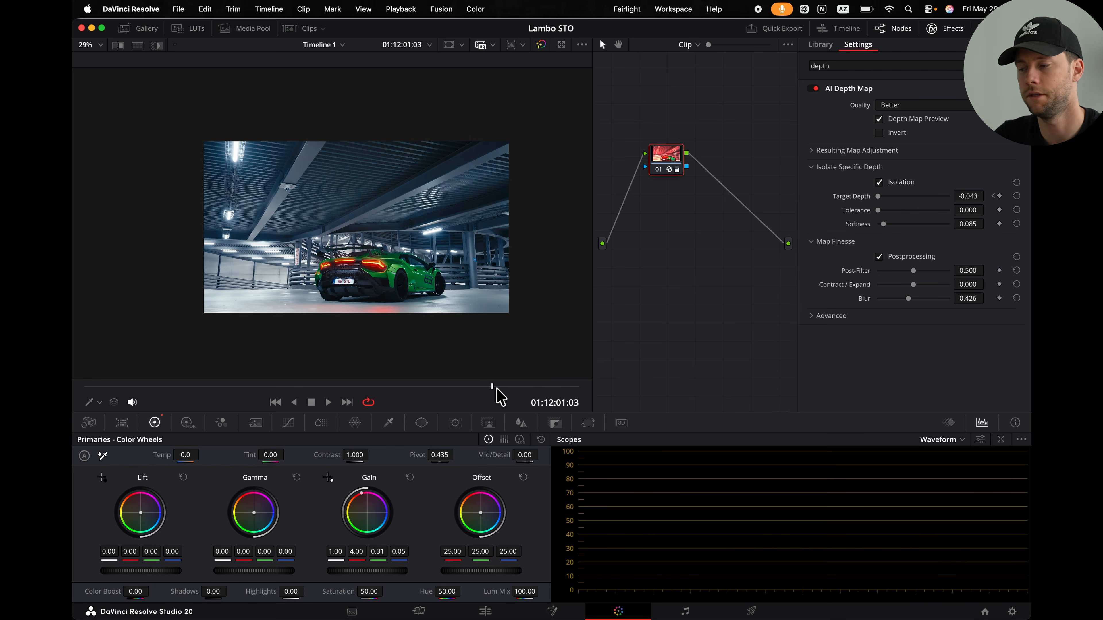
{"action": "left_click", "coordinate": [1000, 196]}
{"action": "left_click_drag", "start_coordinate": [880, 197], "coordinate": [958, 200]}
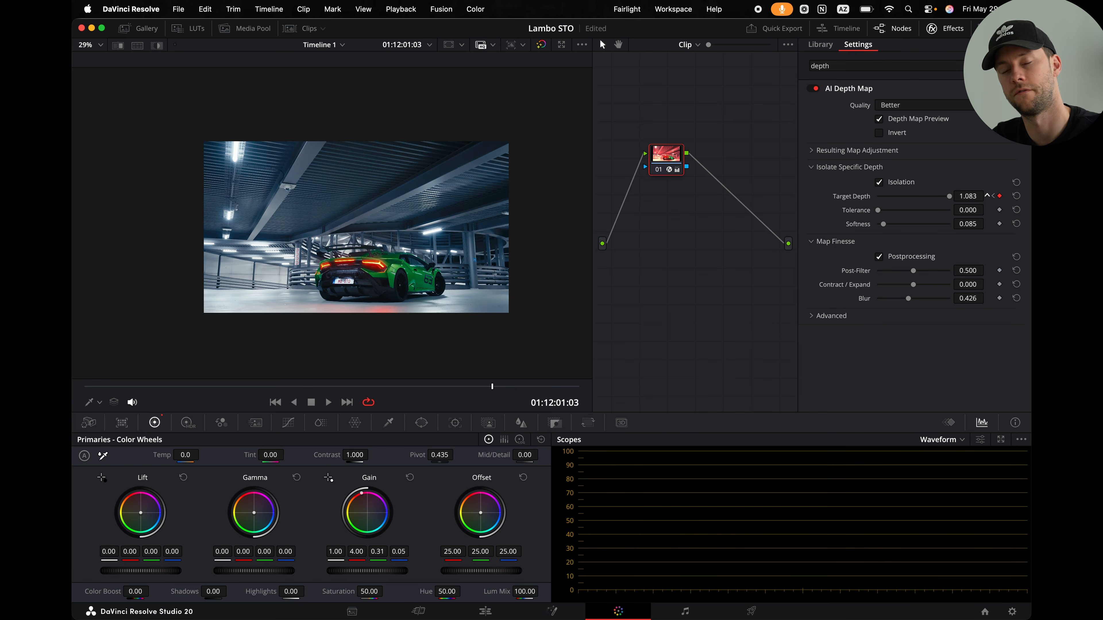
{"action": "left_click_drag", "start_coordinate": [987, 195], "coordinate": [970, 200]}
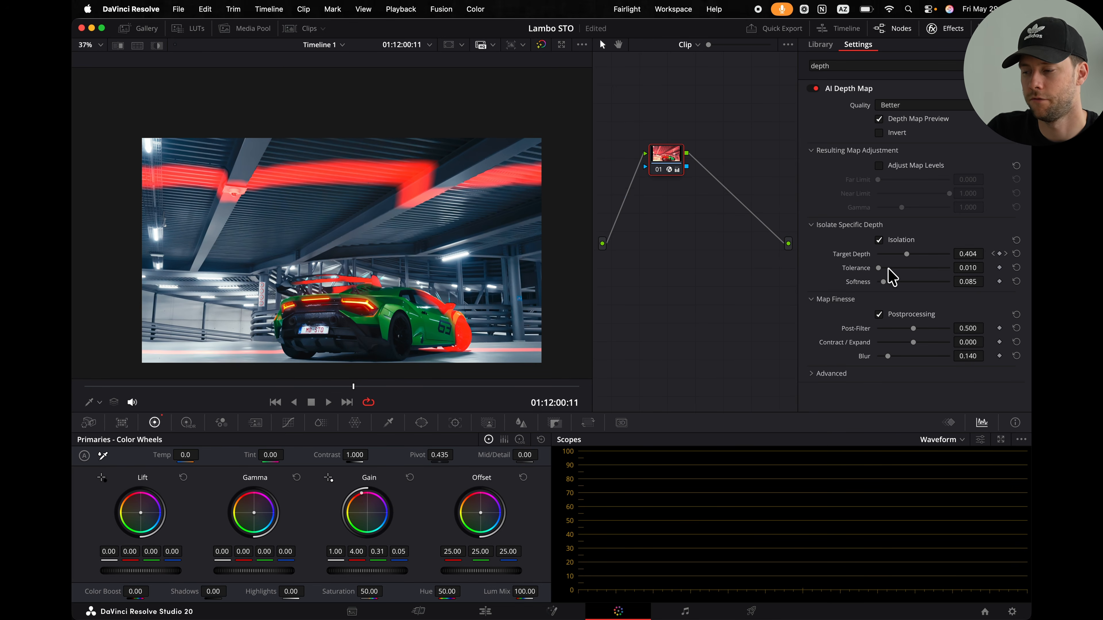
Thin the scan line by setting the depth Tolerance to 0.002 and fine-tune the map's Blur.
{"action": "mouse_move", "coordinate": [878, 268]}
{"action": "left_mouse_down"}
{"action": "mouse_move", "coordinate": [888, 278]}
{"action": "mouse_move", "coordinate": [865, 267]}
{"action": "mouse_move", "coordinate": [886, 275]}
{"action": "mouse_move", "coordinate": [867, 276]}
{"action": "mouse_move", "coordinate": [891, 274]}
{"action": "mouse_move", "coordinate": [875, 274]}
{"action": "left_mouse_up"}
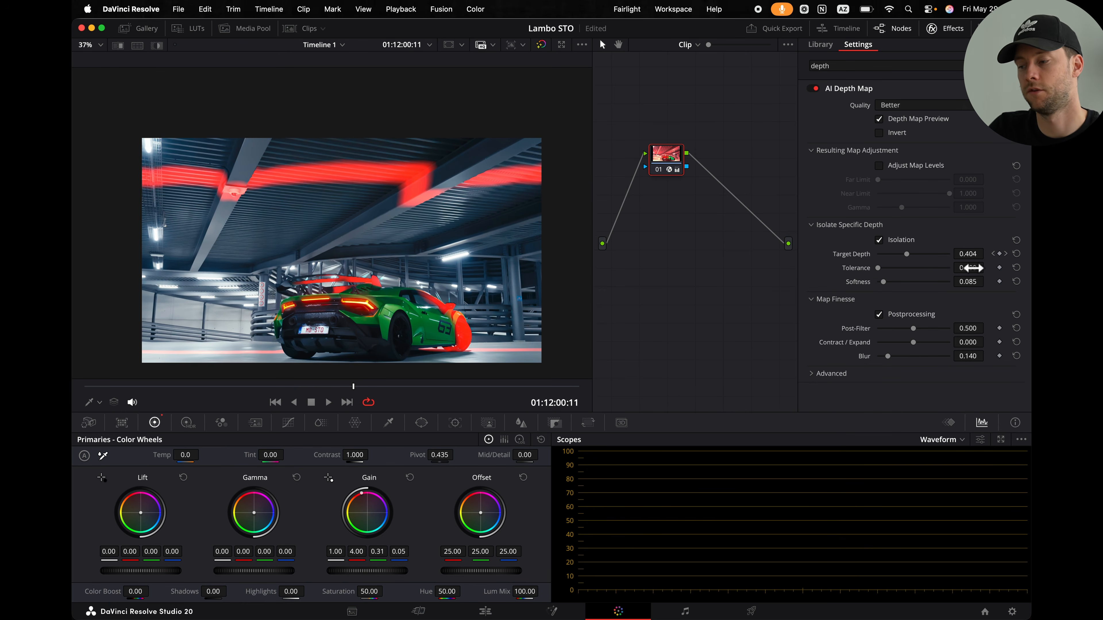
{"action": "left_click_drag", "start_coordinate": [986, 266], "coordinate": [986, 266]}
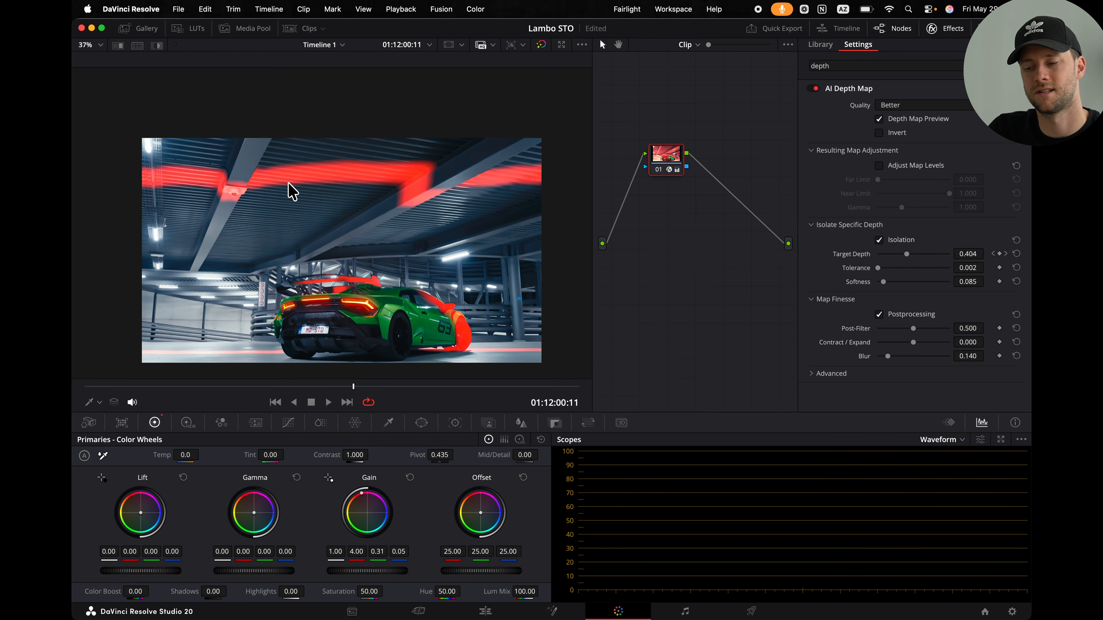
{"action": "mouse_move", "coordinate": [888, 356]}
{"action": "left_mouse_down"}
{"action": "mouse_move", "coordinate": [899, 356]}
{"action": "mouse_move", "coordinate": [888, 356]}
{"action": "left_mouse_up"}
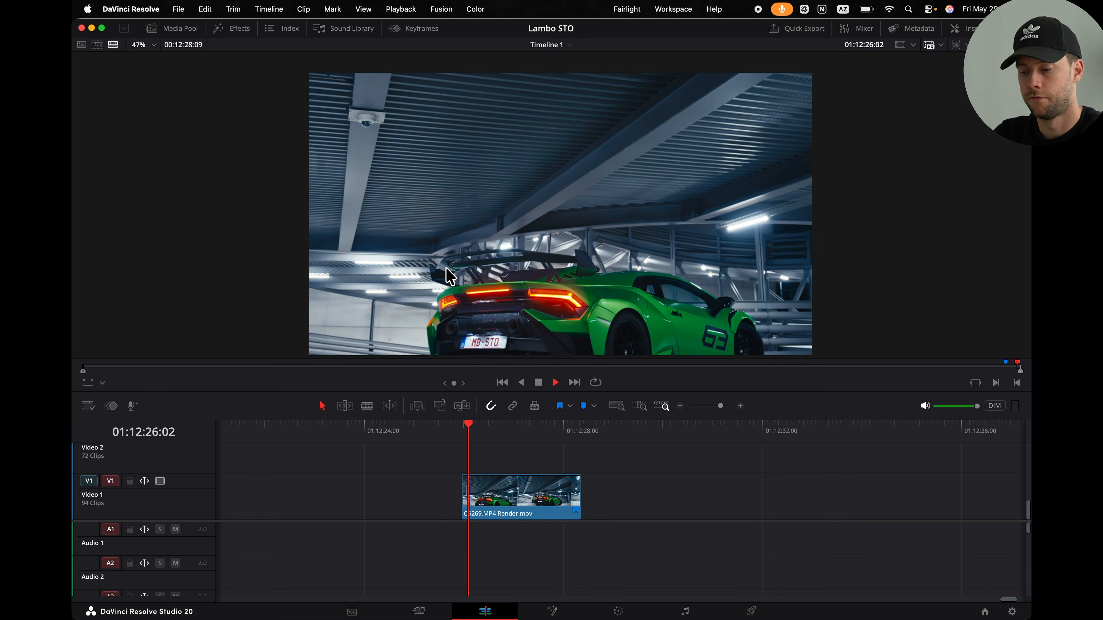
On the Edit page, place an Adjustment Clip on Video 2 above C5269.MP4 Render.mov and park the playhead over it.
{"action": "left_click", "coordinate": [234, 30]}
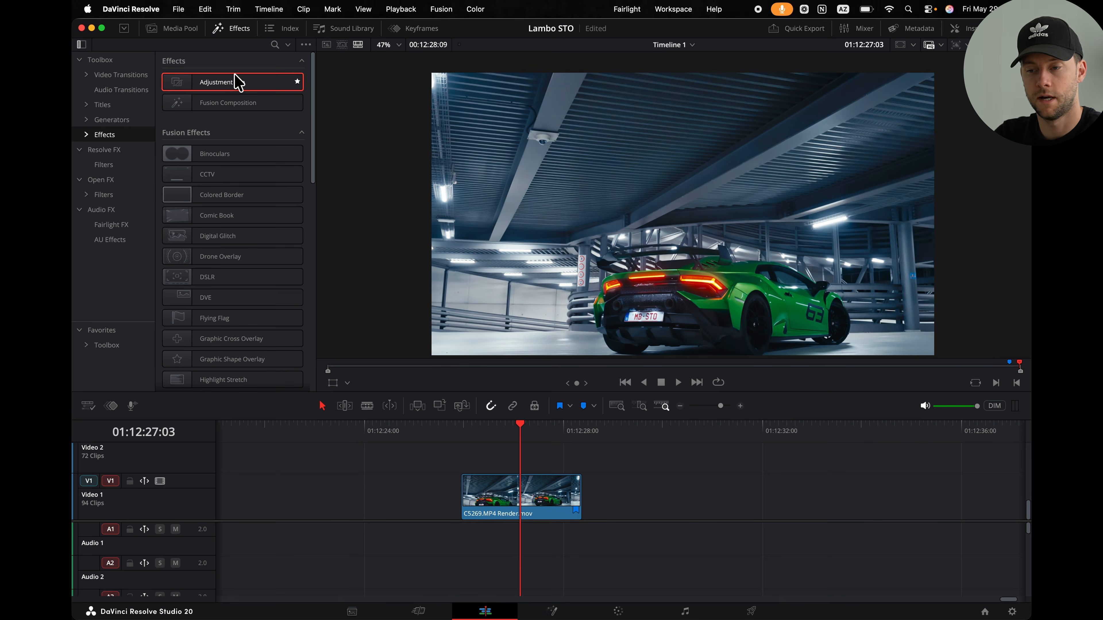
{"action": "left_click_drag", "start_coordinate": [221, 81], "coordinate": [543, 436]}
{"action": "left_click", "coordinate": [499, 434]}
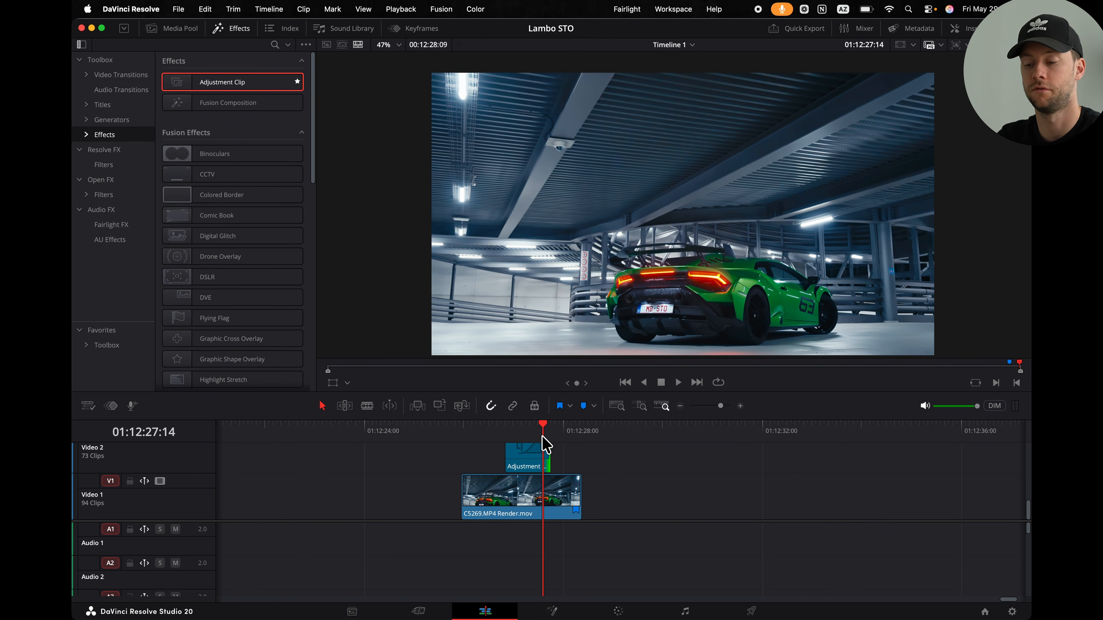
Open the adjustment clip in Fusion and add the TCVG Laser Scan (TCV) tool between MediaIn1 and MediaOut1.
{"action": "left_click", "coordinate": [540, 454]}
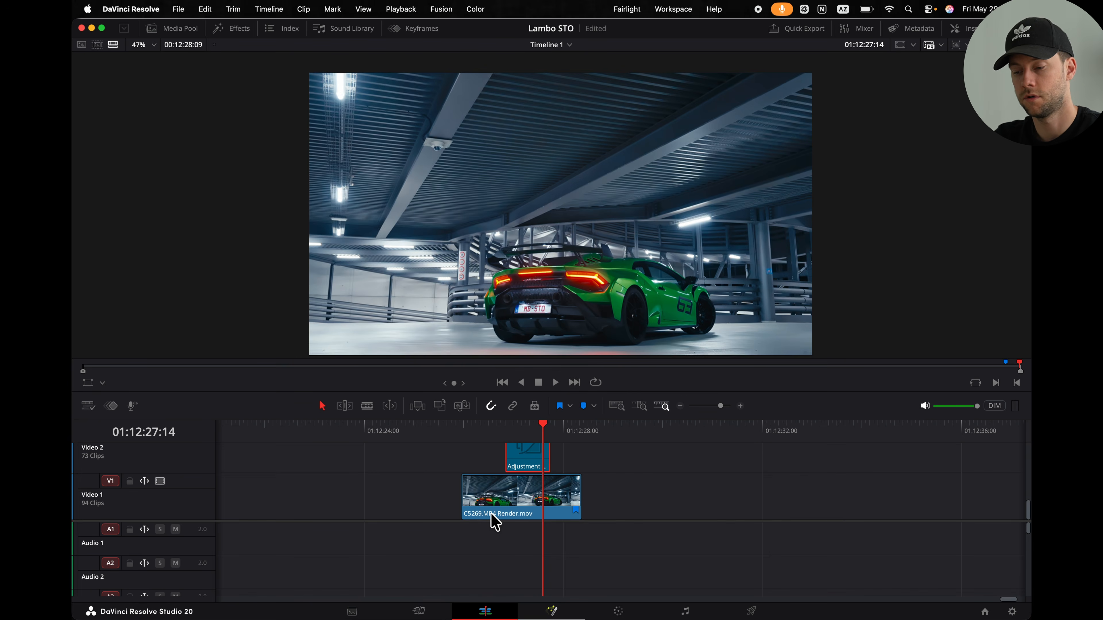
{"action": "key", "text": "shift+5"}
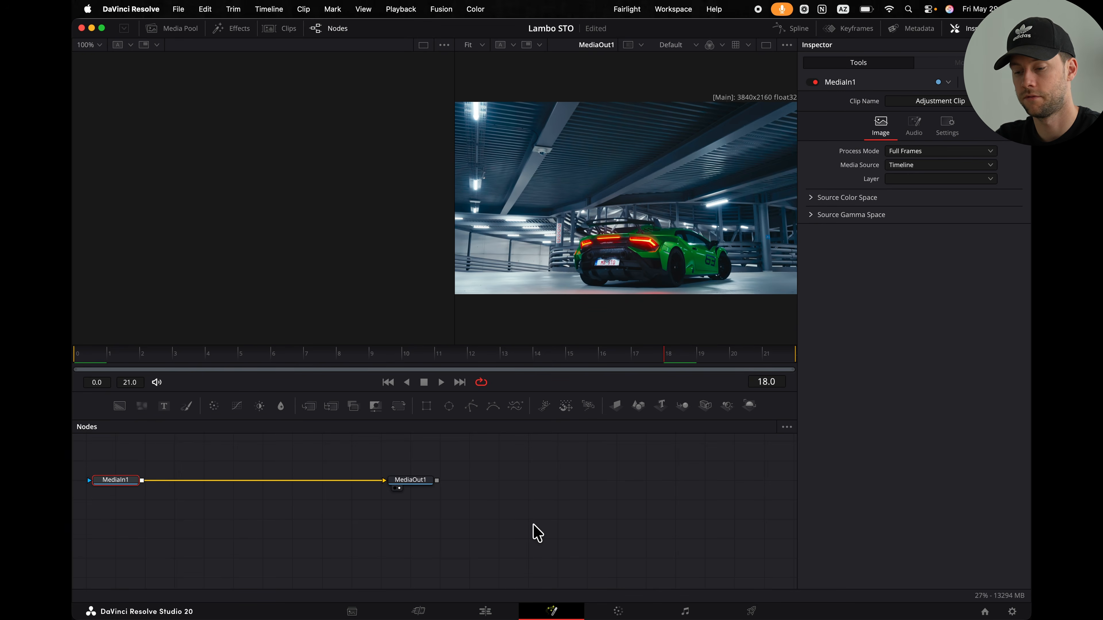
{"action": "key", "text": "shift+space"}
{"action": "type", "text": "scan"}
{"action": "left_click", "coordinate": [543, 209]}
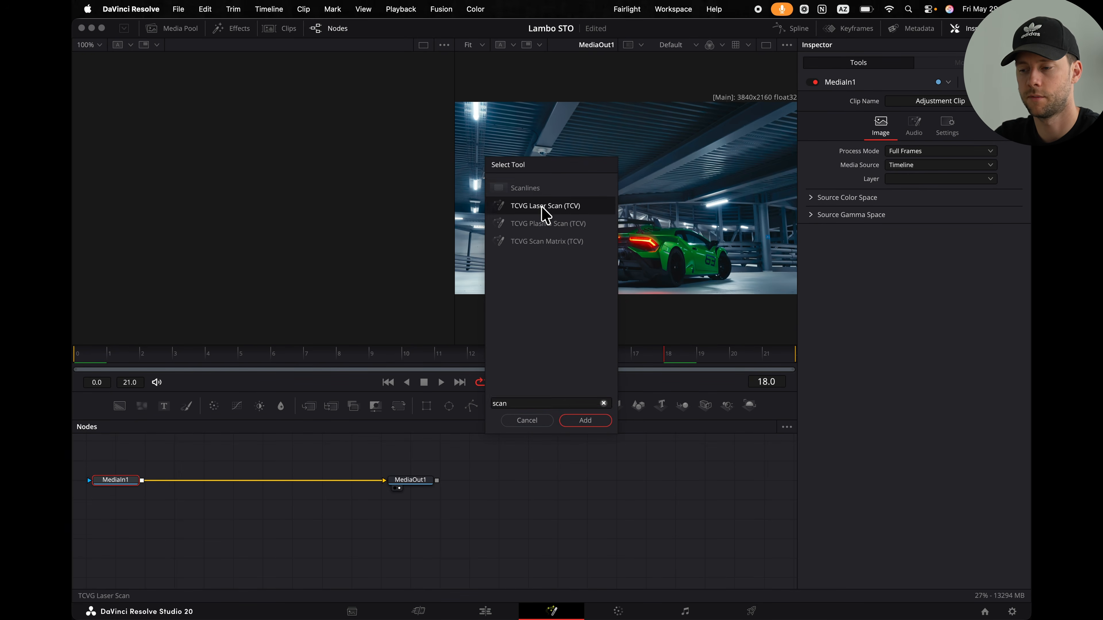
{"action": "left_click", "coordinate": [585, 420]}
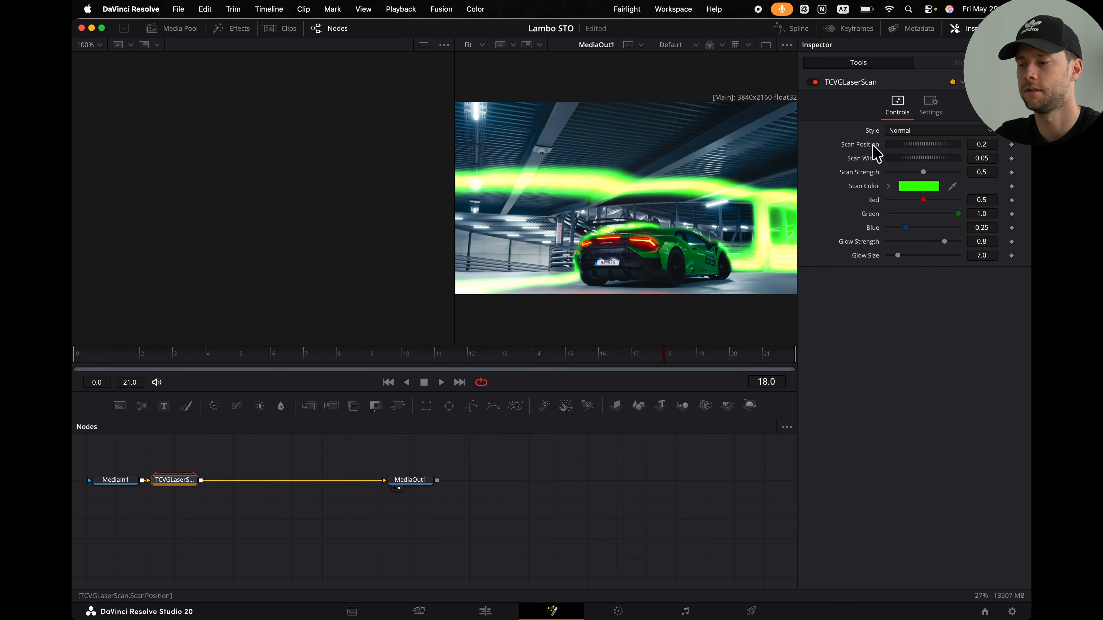
Set Scan Position to 0.272, Scan Width to 0.0175, Scan Strength to 0.299 and Scan Color to a purer green (0.243137, 1.0, 0.015686).
{"action": "left_click_drag", "start_coordinate": [925, 146], "coordinate": [911, 173]}
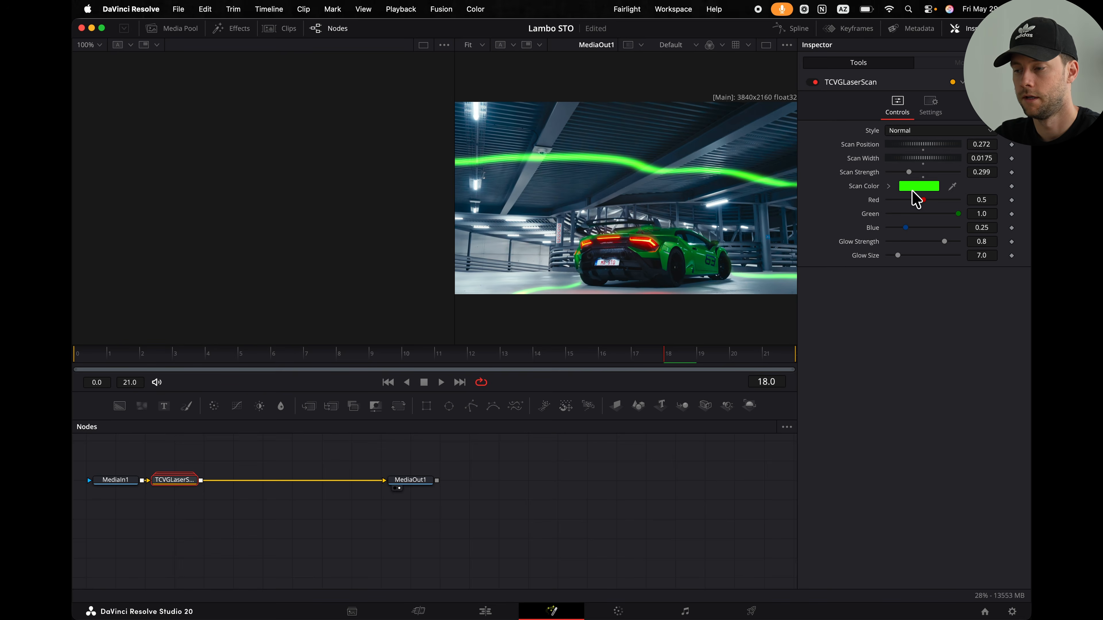
{"action": "left_click", "coordinate": [916, 187]}
{"action": "left_click_drag", "start_coordinate": [135, 419], "coordinate": [126, 377]}
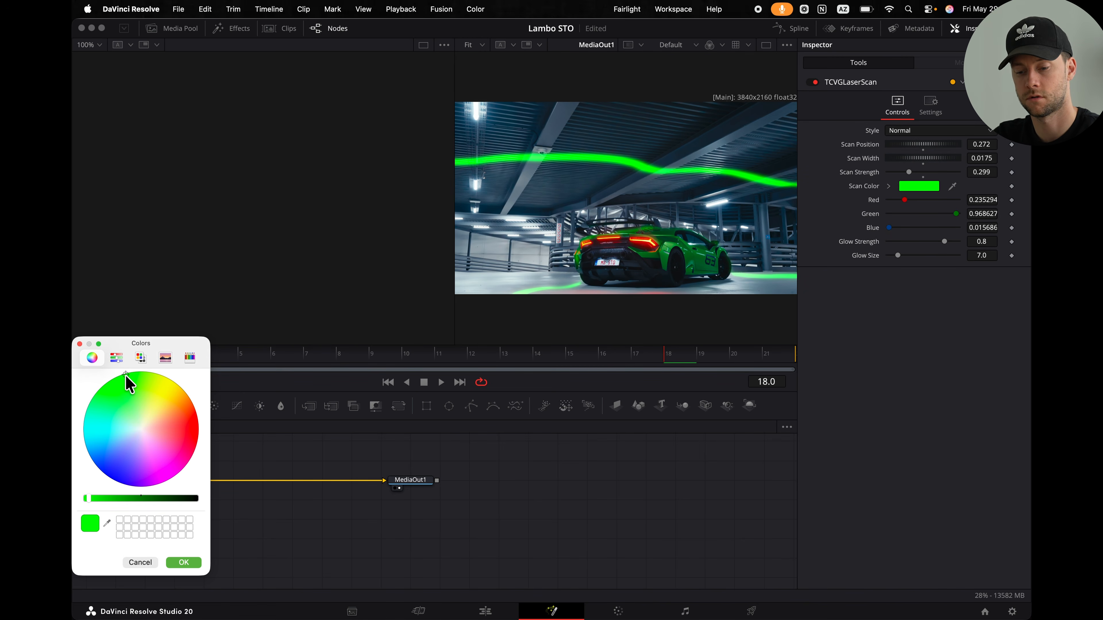
{"action": "mouse_move", "coordinate": [86, 499]}
{"action": "left_mouse_down"}
{"action": "mouse_move", "coordinate": [173, 499]}
{"action": "mouse_move", "coordinate": [82, 498]}
{"action": "left_mouse_up"}
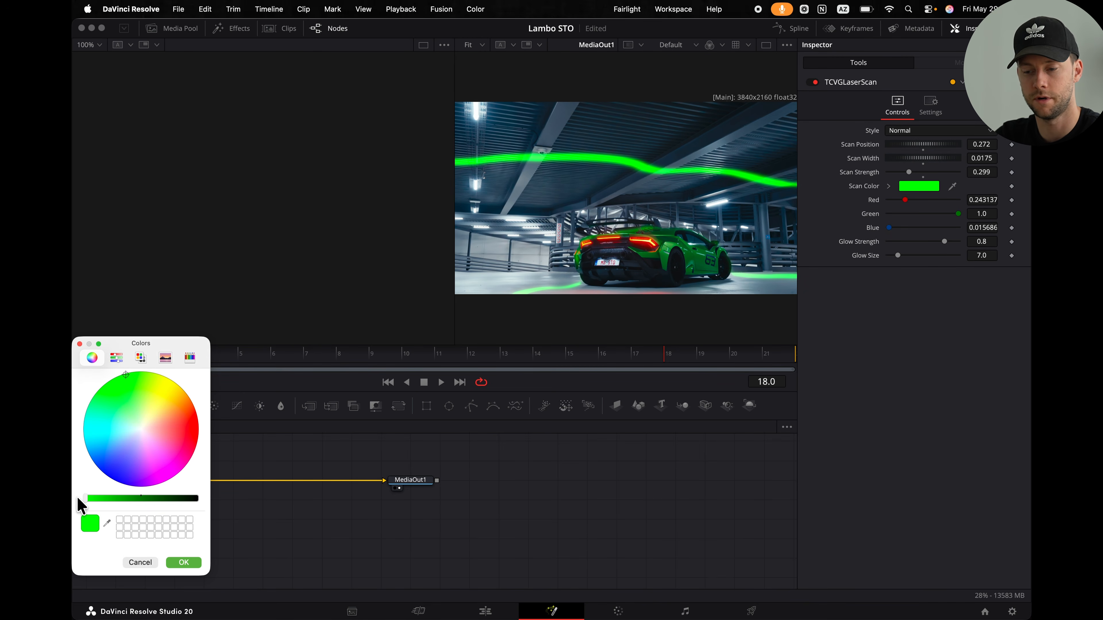
{"action": "left_click", "coordinate": [174, 556]}
Reduce the laser scan's Glow Size to 4.72, keep Glow Strength at 0.8, and set the Scan Position to 0.294.
{"action": "left_click_drag", "start_coordinate": [942, 242], "coordinate": [894, 257]}
{"action": "left_click", "coordinate": [944, 247]}
{"action": "left_click_drag", "start_coordinate": [930, 158], "coordinate": [930, 158]}
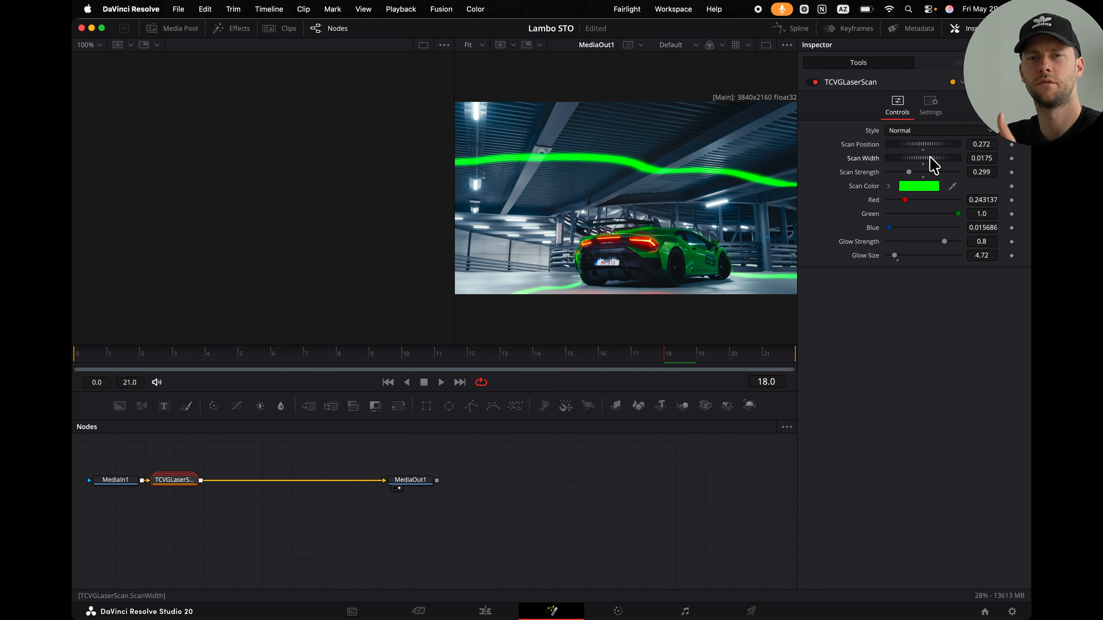
{"action": "left_click_drag", "start_coordinate": [932, 145], "coordinate": [934, 148]}
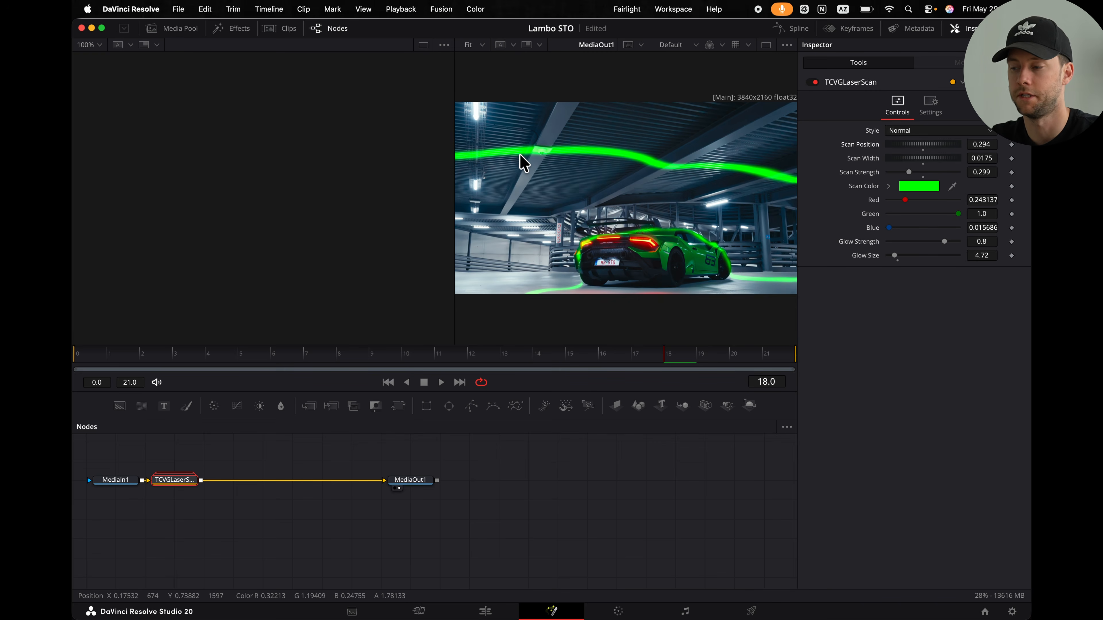
Keyframe the laser scan's Scan Position at frame 0 with a value of -0.003.
{"action": "left_click_drag", "start_coordinate": [573, 361], "coordinate": [75, 357]}
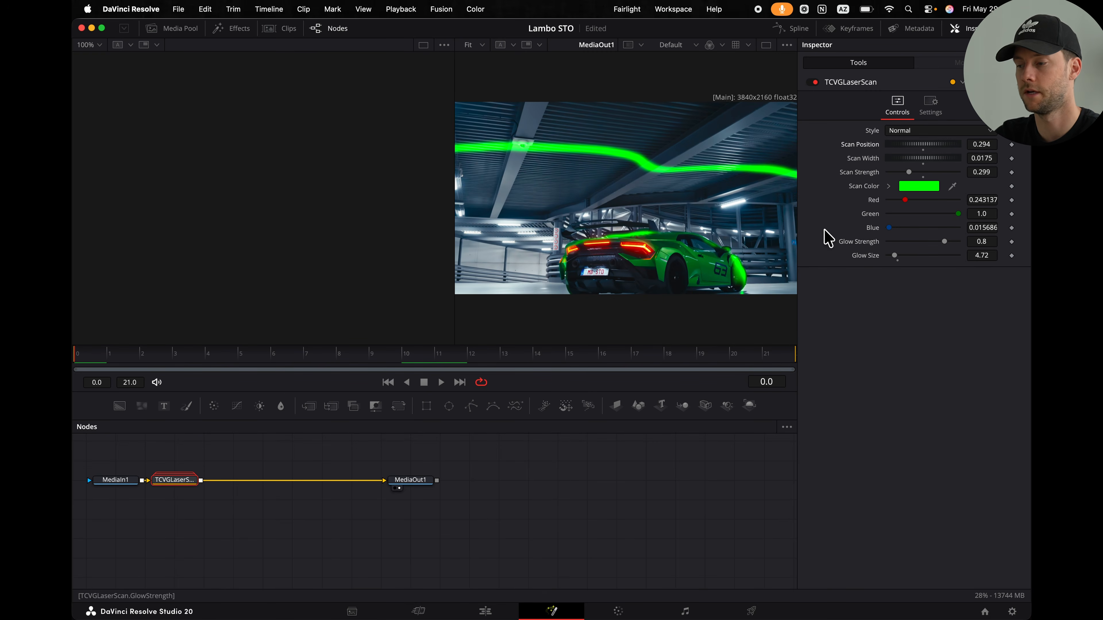
{"action": "left_click", "coordinate": [1012, 145]}
{"action": "left_click_drag", "start_coordinate": [960, 153], "coordinate": [922, 151]}
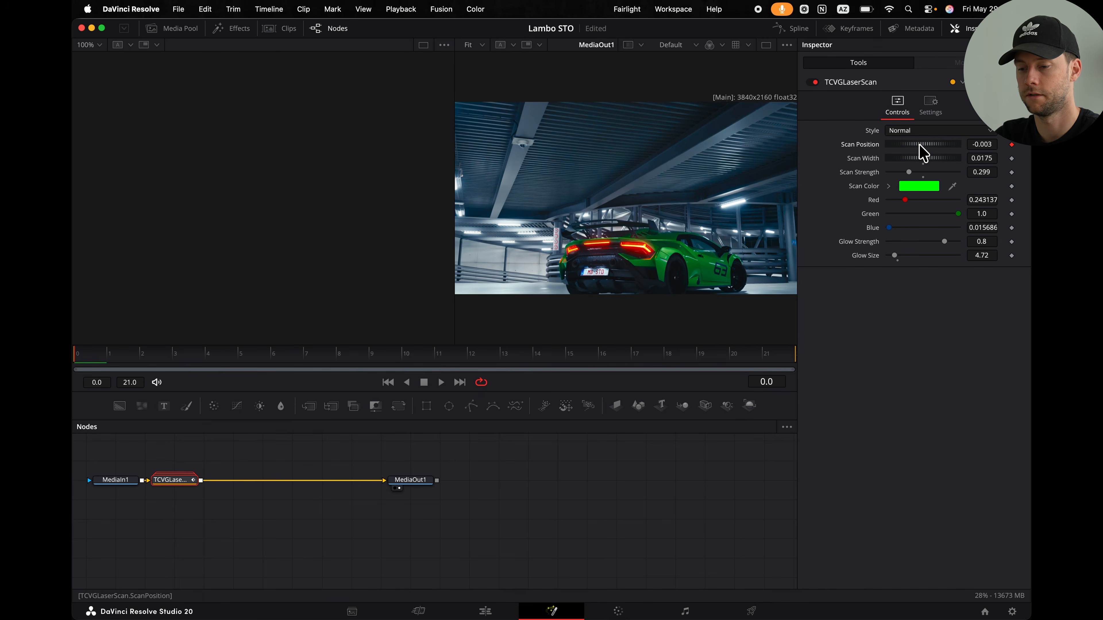
Add a second Scan Position keyframe at frame 21 with a value of 0.801.
{"action": "left_click", "coordinate": [664, 361]}
{"action": "left_click_drag", "start_coordinate": [699, 366], "coordinate": [787, 365]}
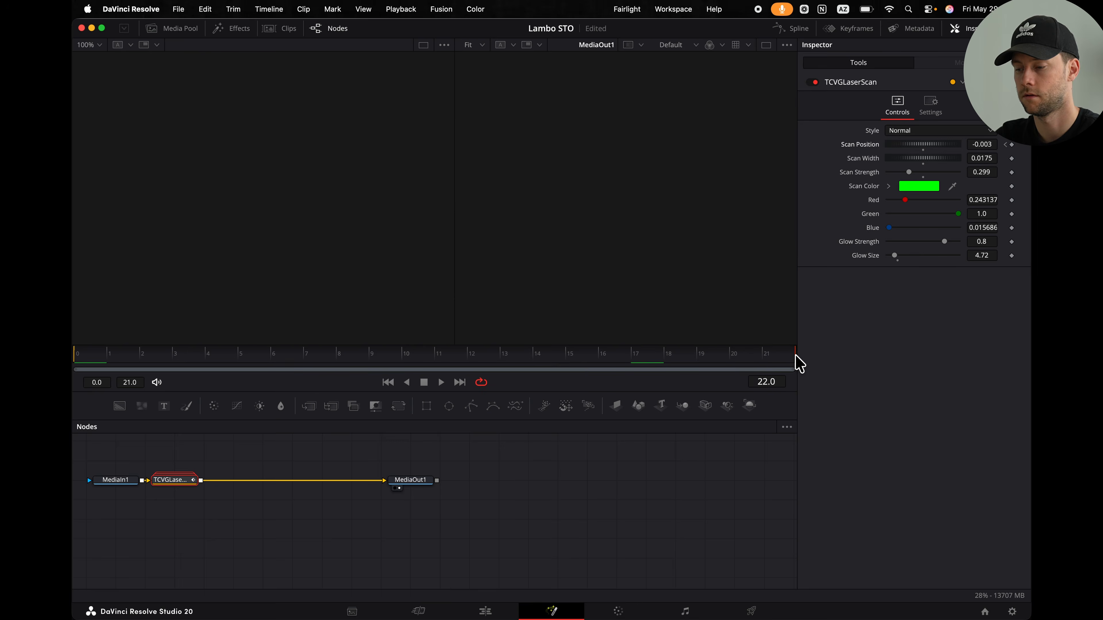
{"action": "left_click_drag", "start_coordinate": [925, 153], "coordinate": [974, 154]}
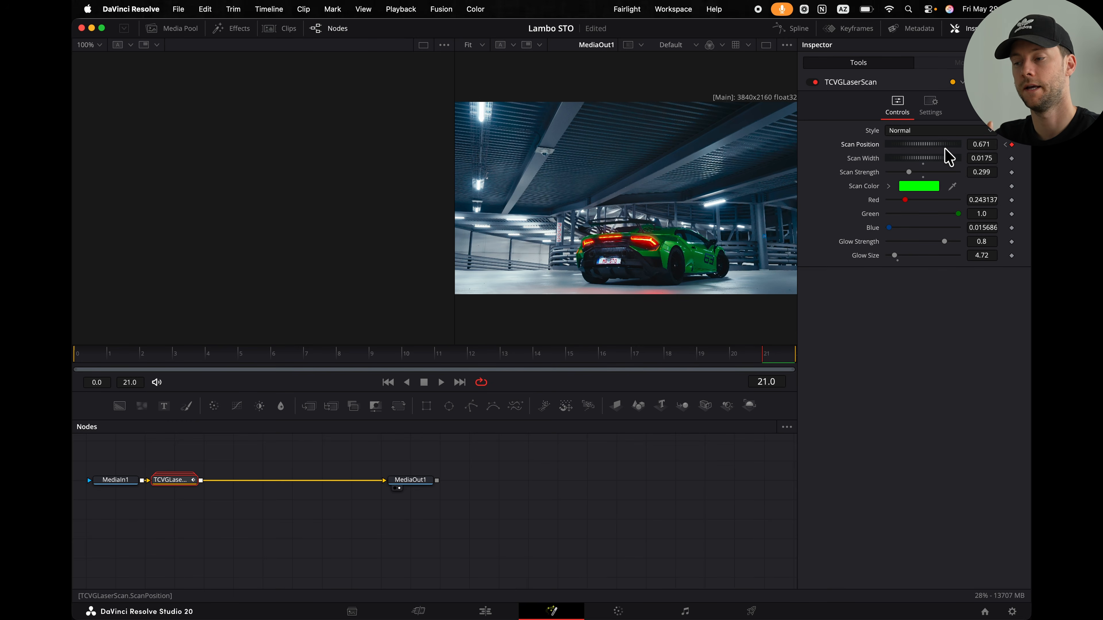
{"action": "left_click_drag", "start_coordinate": [926, 148], "coordinate": [938, 152]}
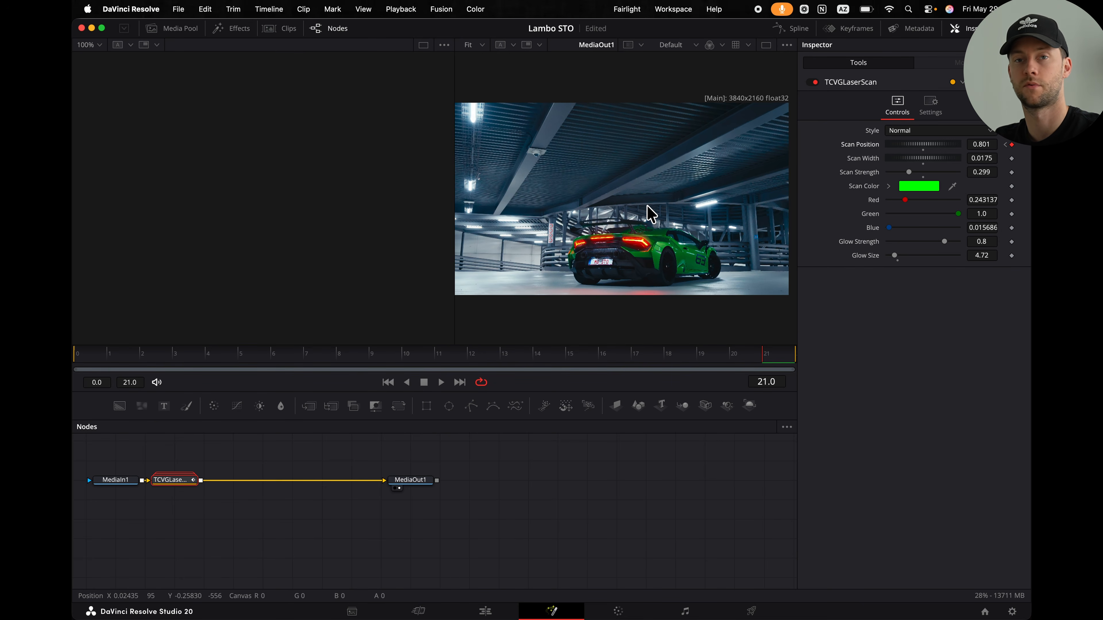
Preview the scan at frame 10 and change the laser scan's Style to Wobbly.
{"action": "left_click_drag", "start_coordinate": [468, 361], "coordinate": [419, 360]}
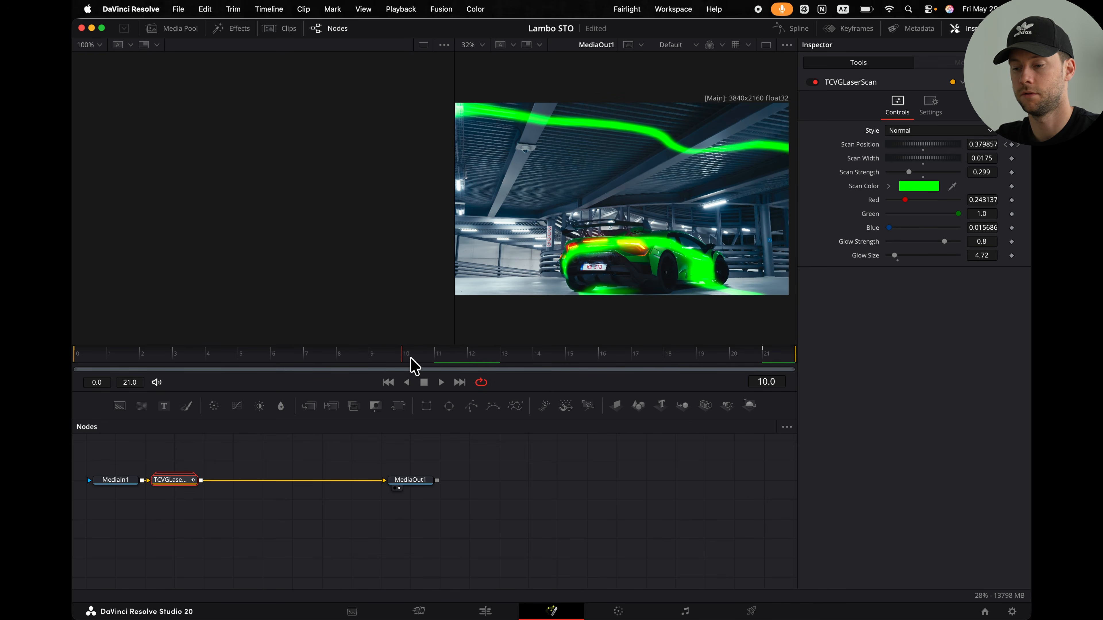
{"action": "left_click", "coordinate": [899, 130]}
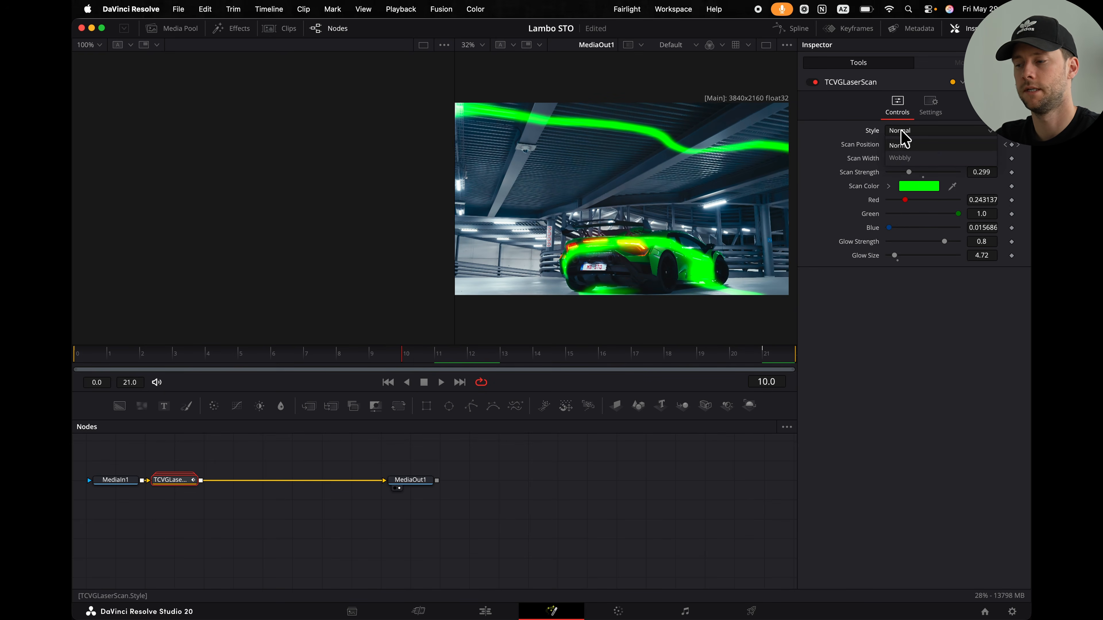
{"action": "left_click", "coordinate": [908, 158]}
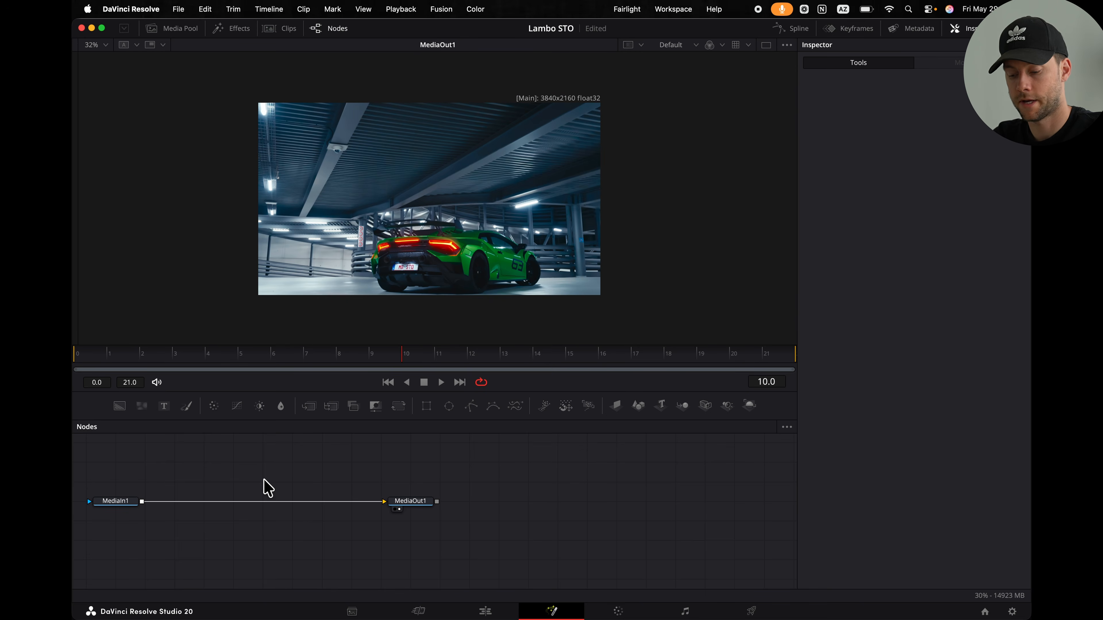
Add the TCVG Scan Matrix (TCV) tool and insert it between MediaIn1 and MediaOut1.
{"action": "key", "text": "shift+space"}
{"action": "type", "text": "matr"}
{"action": "left_click", "coordinate": [556, 206]}
{"action": "key", "text": "Return"}
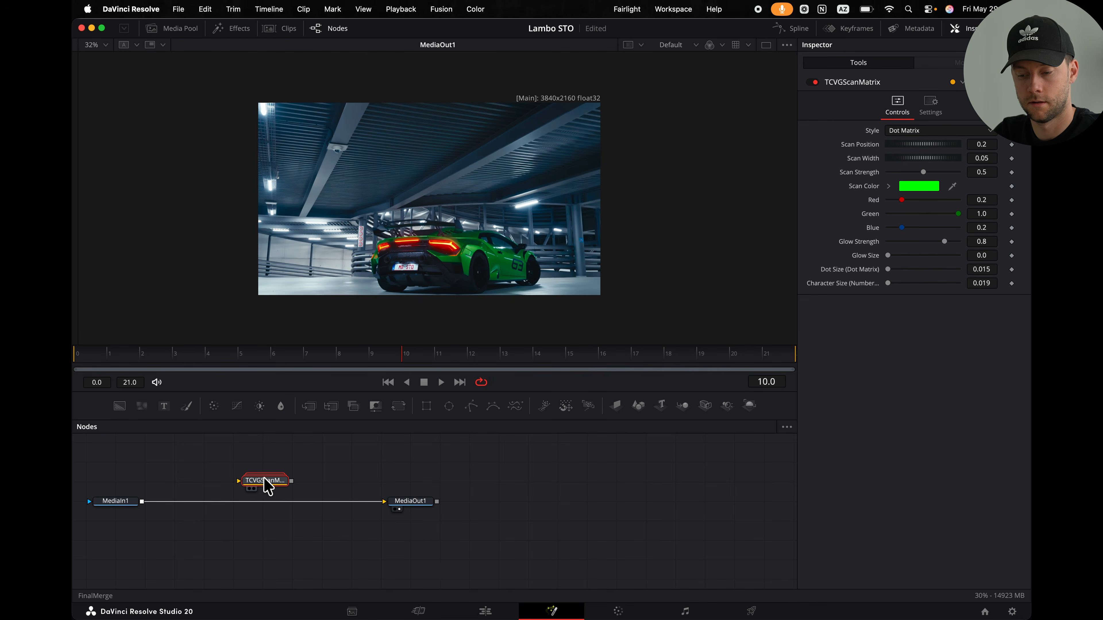
{"action": "left_click_drag", "start_coordinate": [266, 478], "coordinate": [231, 508]}
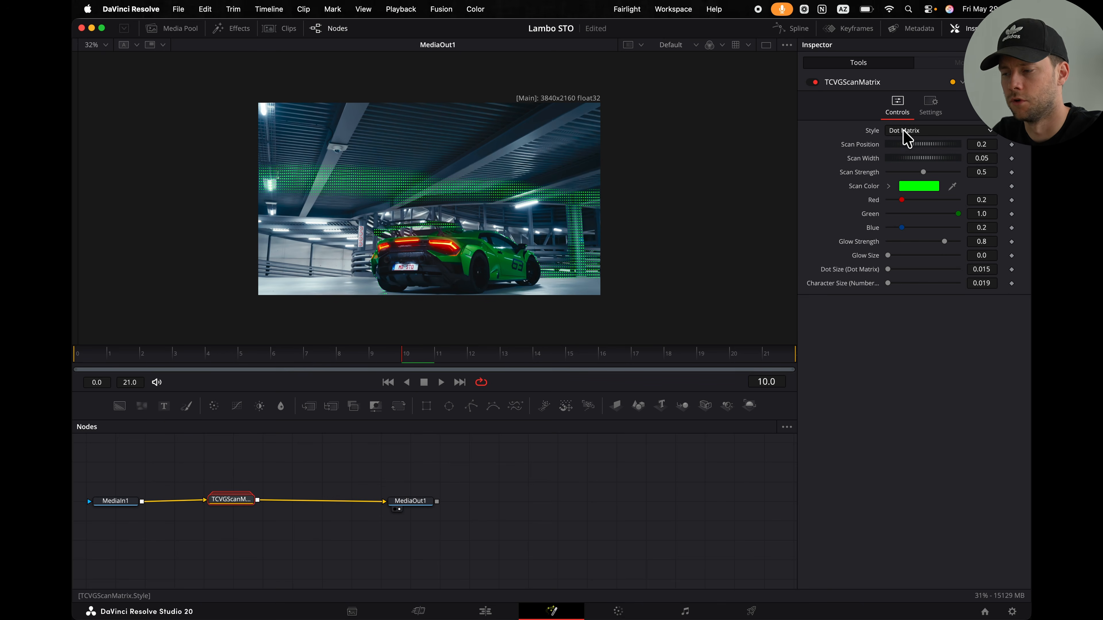
With the Dot Matrix style, set Scan Position to 0.338 and Scan Width to 0.0392, keeping Dot Size at 0.015.
{"action": "left_click_drag", "start_coordinate": [902, 143], "coordinate": [932, 144]}
{"action": "left_click_drag", "start_coordinate": [906, 157], "coordinate": [907, 160]}
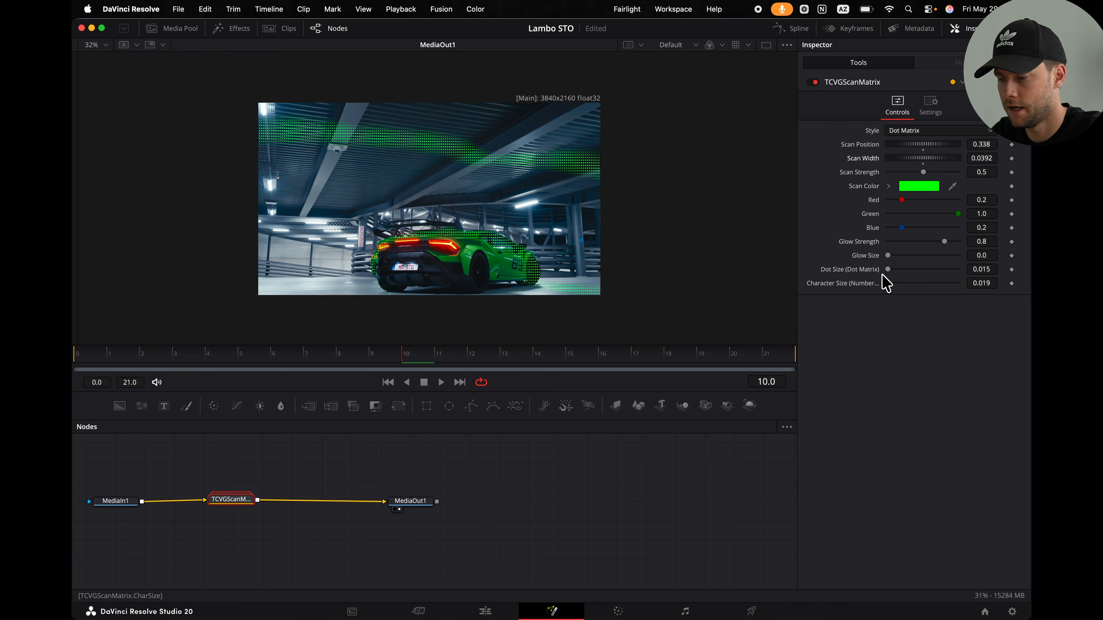
{"action": "mouse_move", "coordinate": [889, 268]}
{"action": "left_mouse_down"}
{"action": "mouse_move", "coordinate": [919, 268]}
{"action": "mouse_move", "coordinate": [887, 269]}
{"action": "left_mouse_up"}
Switch the Style to Numbers Matrix, set Scan Width to 0.0284, and try a larger Character Size before returning it to 0.019.
{"action": "left_click", "coordinate": [938, 130]}
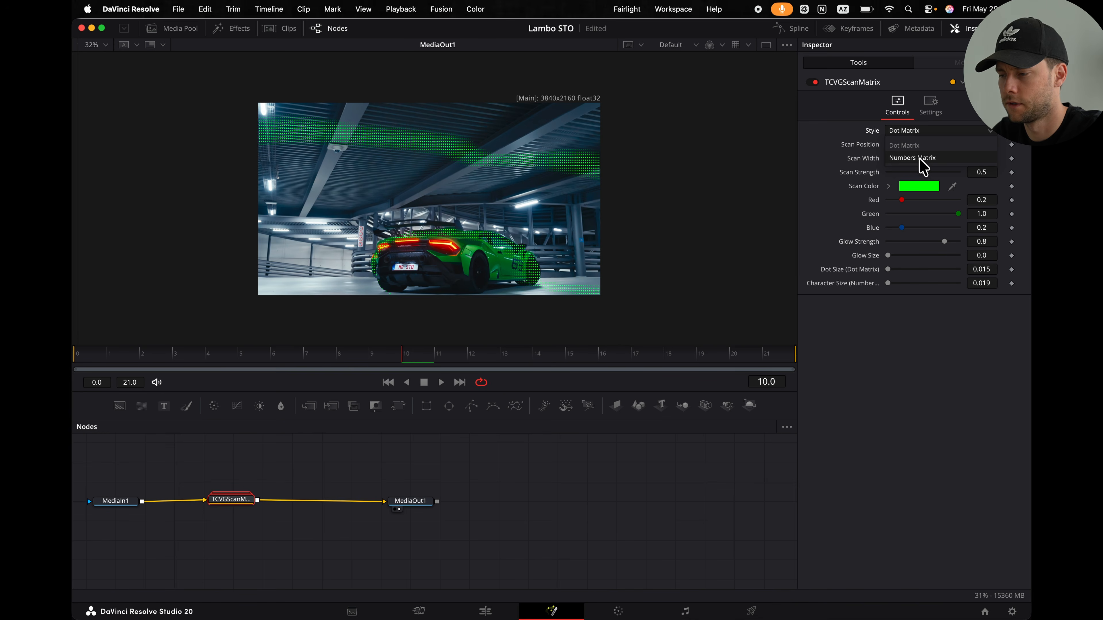
{"action": "left_click", "coordinate": [914, 158]}
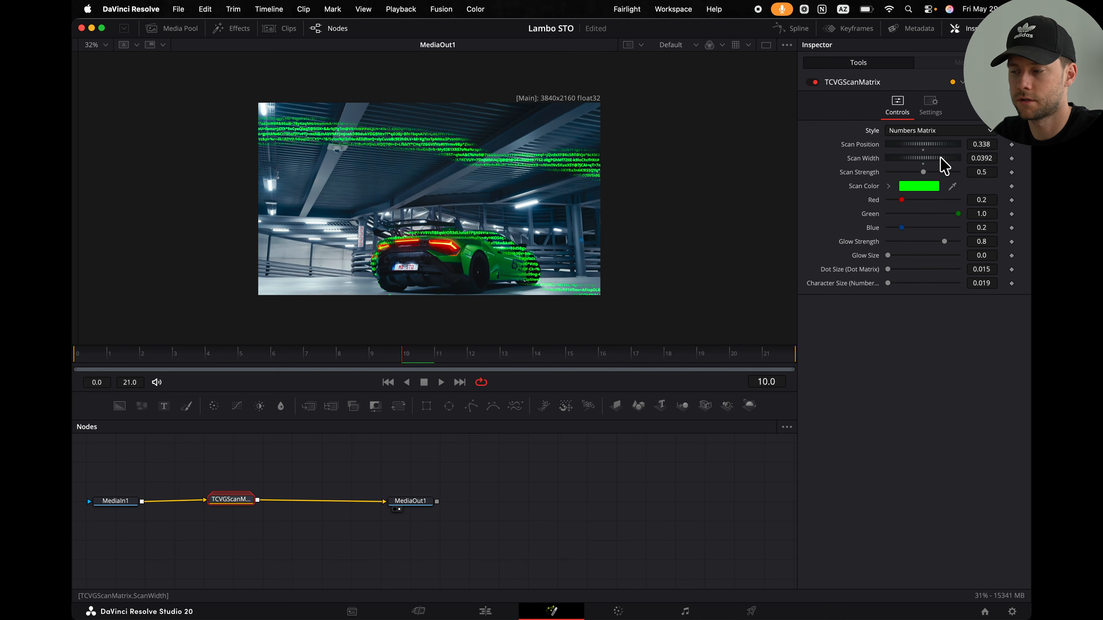
{"action": "left_click_drag", "start_coordinate": [933, 159], "coordinate": [930, 160]}
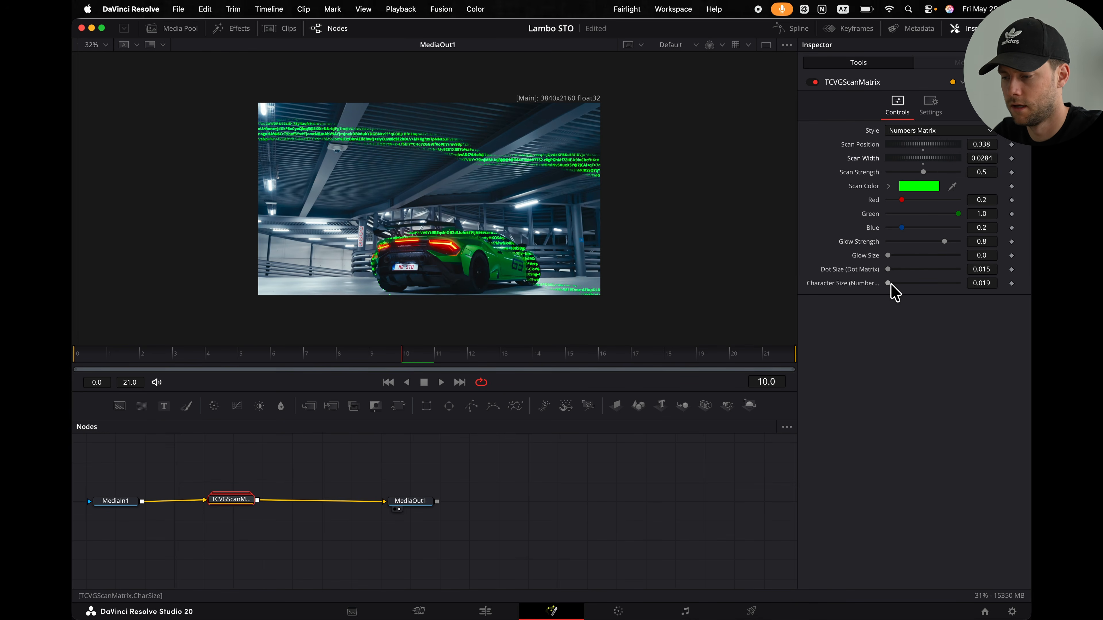
{"action": "mouse_move", "coordinate": [888, 283]}
{"action": "left_mouse_down"}
{"action": "mouse_move", "coordinate": [920, 285]}
{"action": "mouse_move", "coordinate": [899, 285]}
{"action": "left_mouse_up"}
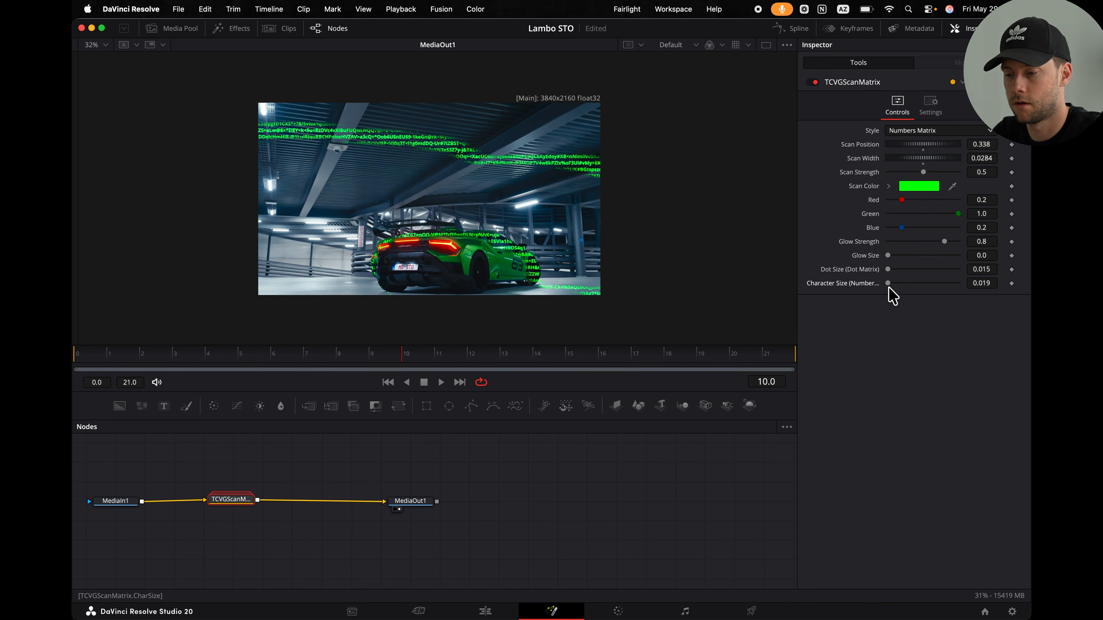
{"action": "left_click", "coordinate": [890, 288]}
Set the matrix's Scan Position to -0.053 and move the playhead to frame 17.
{"action": "left_click_drag", "start_coordinate": [905, 147], "coordinate": [925, 147]}
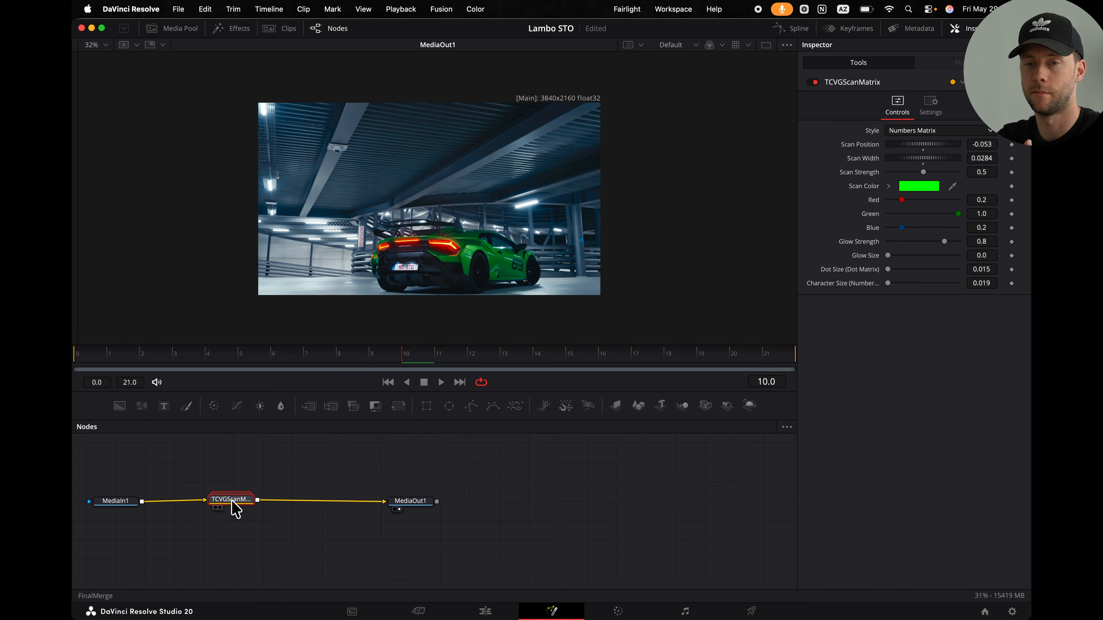
{"action": "left_click", "coordinate": [636, 354]}
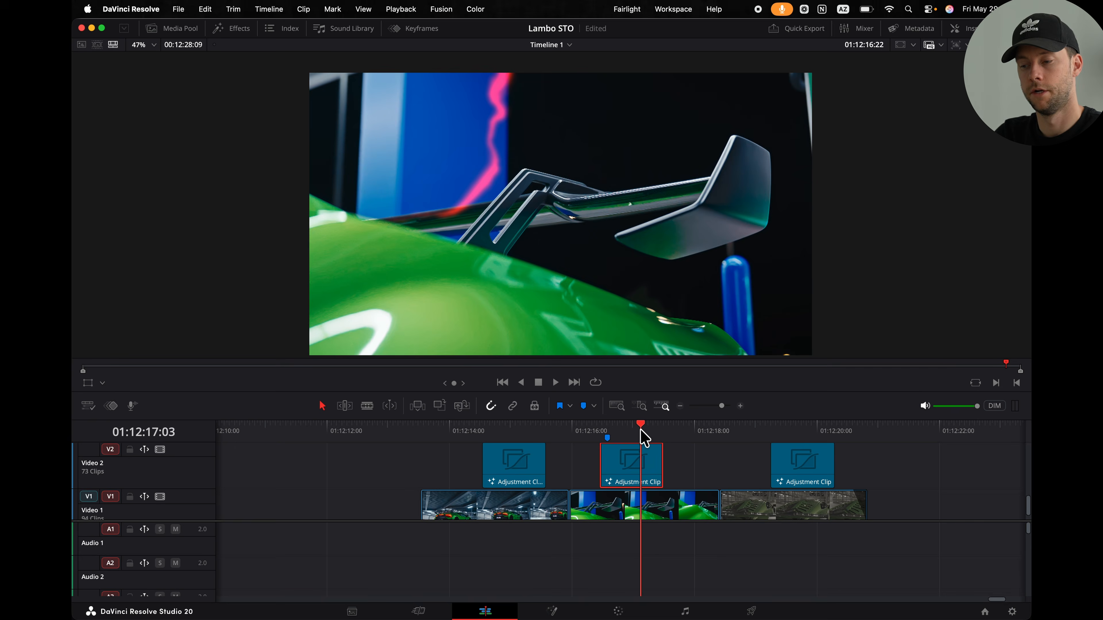
Replace the adjustment clip above C5253.MP4 Render.mov with a copy of that clip on Video 2, trimmed to a short section around 01:12:16:21.
{"action": "mouse_move", "coordinate": [640, 431]}
{"action": "left_mouse_down"}
{"action": "mouse_move", "coordinate": [609, 430]}
{"action": "mouse_move", "coordinate": [626, 430]}
{"action": "left_mouse_up"}
{"action": "key", "text": "Delete"}
{"action": "left_click", "coordinate": [652, 501]}
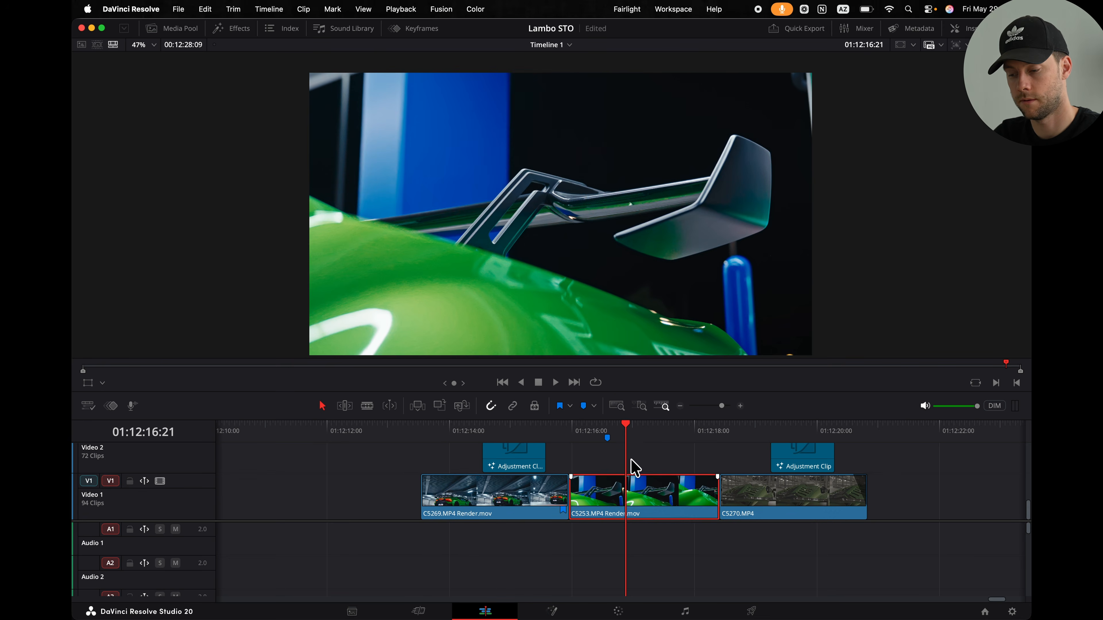
{"action": "left_click_drag", "start_coordinate": [653, 501], "coordinate": [652, 456]}
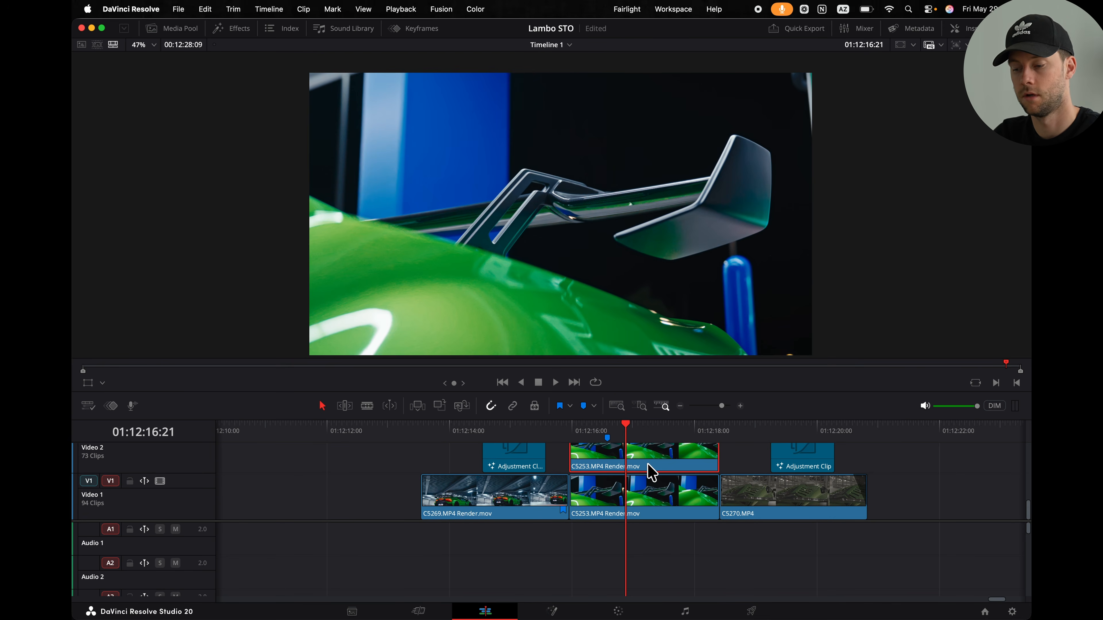
{"action": "left_click_drag", "start_coordinate": [582, 456], "coordinate": [591, 458]}
{"action": "left_click_drag", "start_coordinate": [717, 457], "coordinate": [645, 456]}
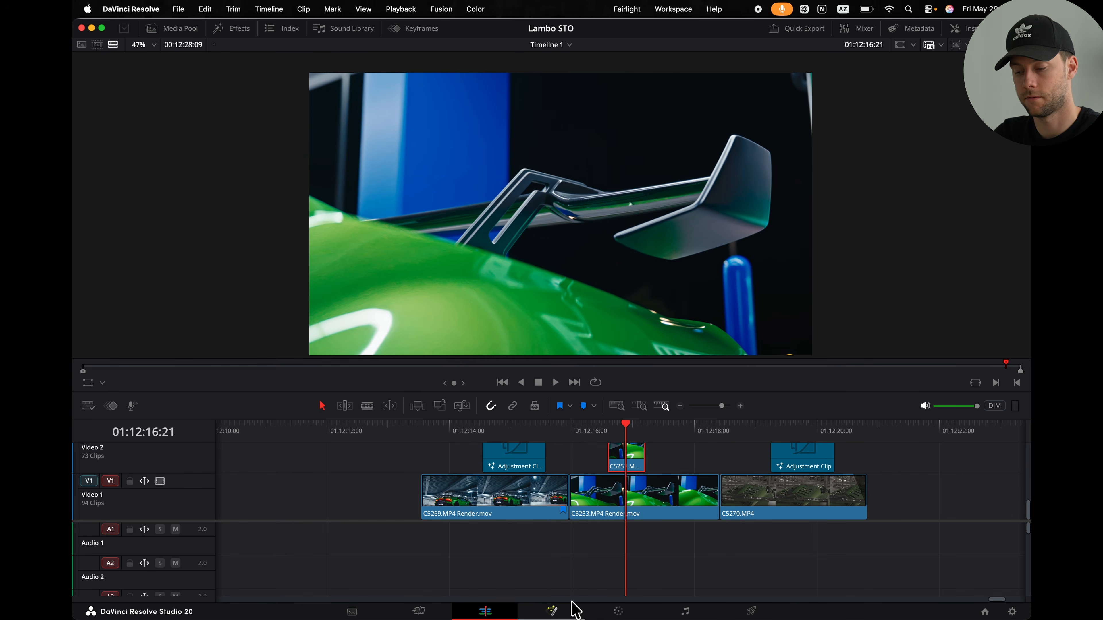
On the Color page, mask the car body and rear wing with AI Magic Mask 2 points and track the mask both ways.
{"action": "left_click", "coordinate": [618, 611]}
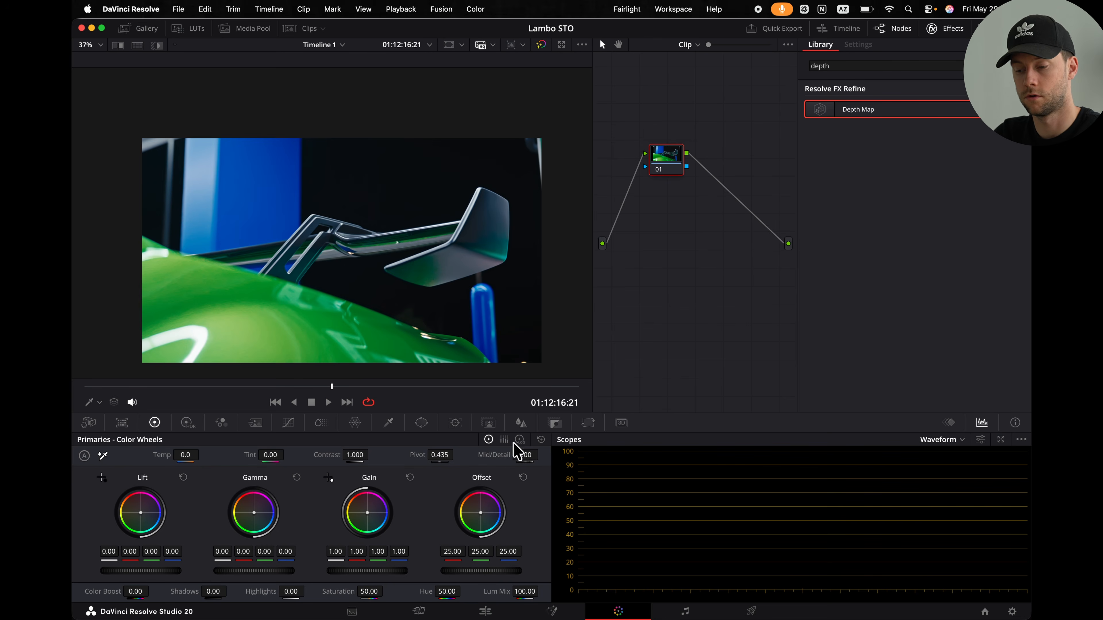
{"action": "left_click", "coordinate": [487, 424]}
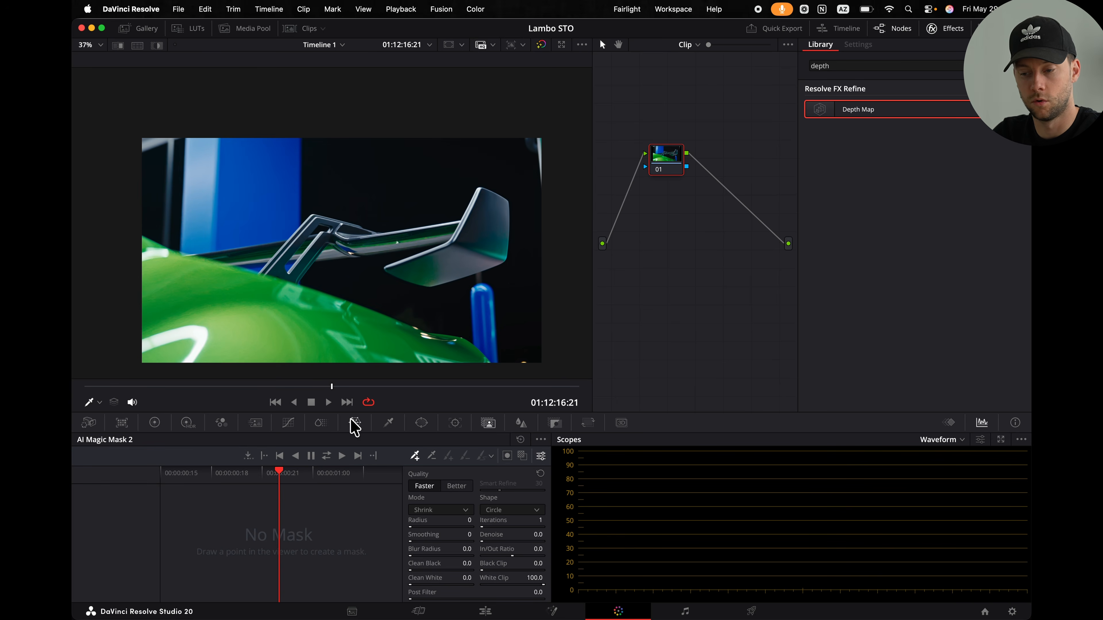
{"action": "left_click", "coordinate": [181, 301]}
{"action": "left_click", "coordinate": [296, 247]}
{"action": "left_click", "coordinate": [358, 248]}
{"action": "left_click", "coordinate": [491, 225]}
{"action": "left_click", "coordinate": [443, 268]}
{"action": "left_click", "coordinate": [257, 256]}
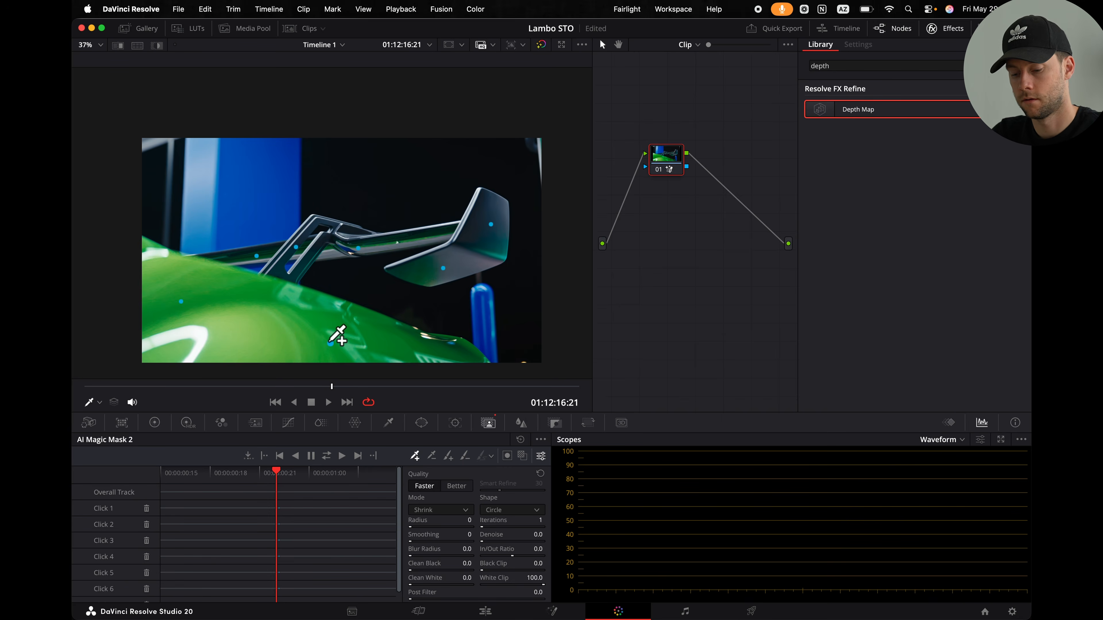
{"action": "key", "text": "shift+h"}
{"action": "key", "text": "shift+h"}
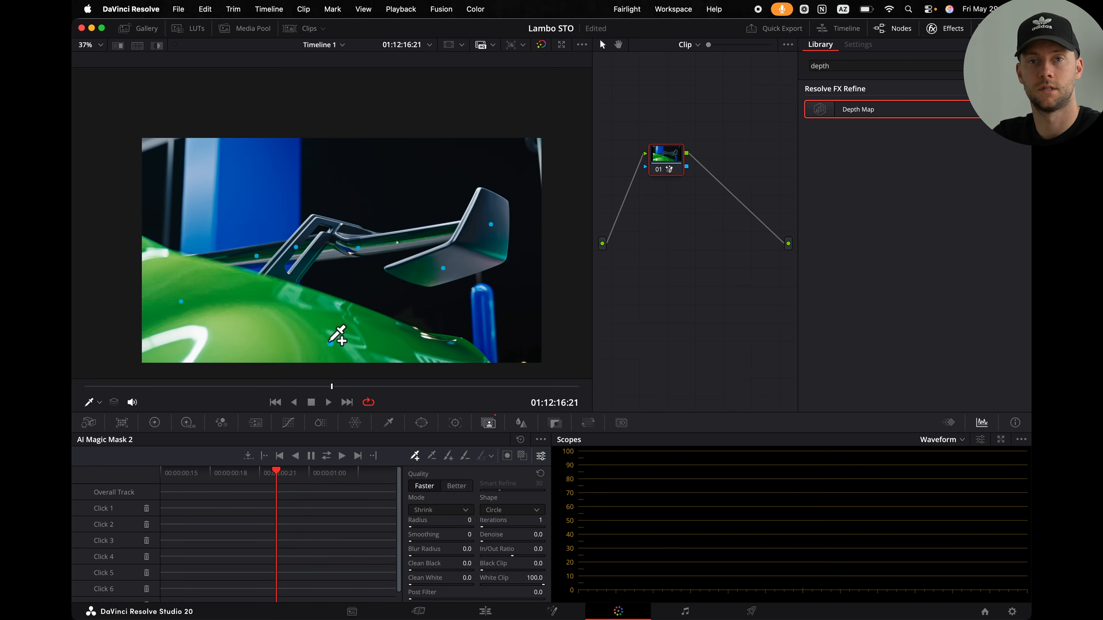
{"action": "left_click", "coordinate": [330, 342]}
{"action": "left_click", "coordinate": [326, 456]}
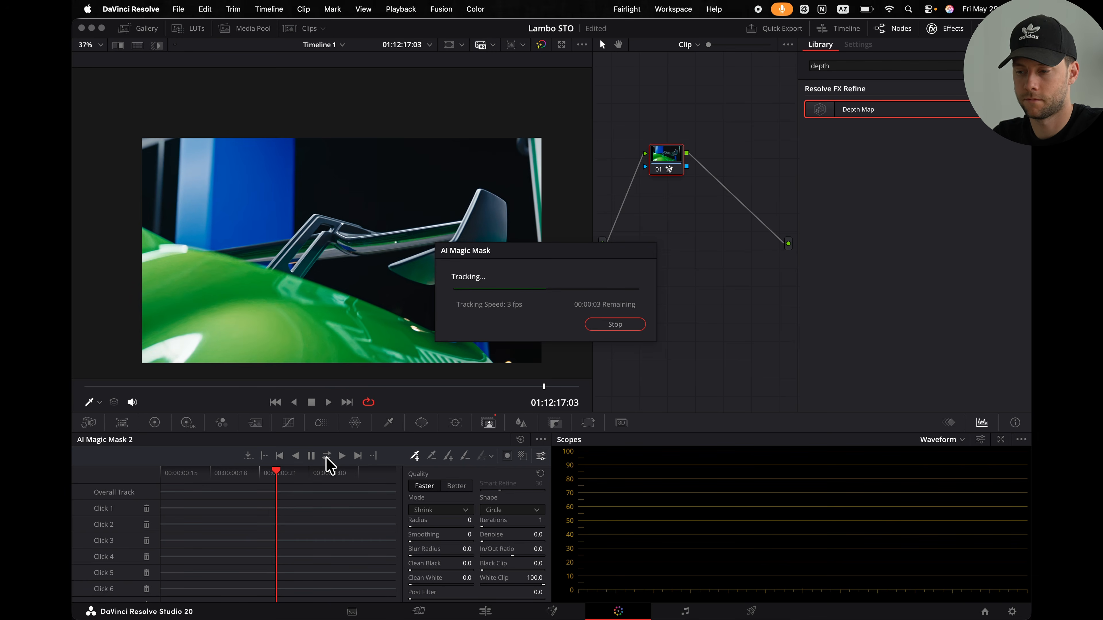
Add an alpha output to the node graph and connect node 01's mask output to it.
{"action": "right_click", "coordinate": [728, 210]}
{"action": "left_click", "coordinate": [750, 273]}
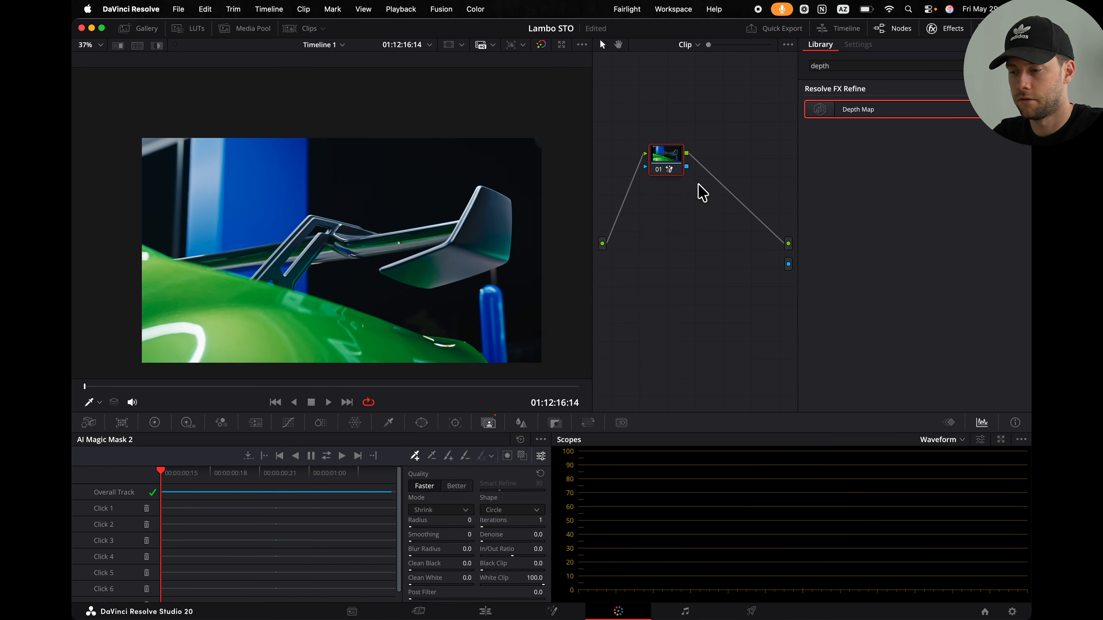
{"action": "left_click_drag", "start_coordinate": [687, 166], "coordinate": [794, 258]}
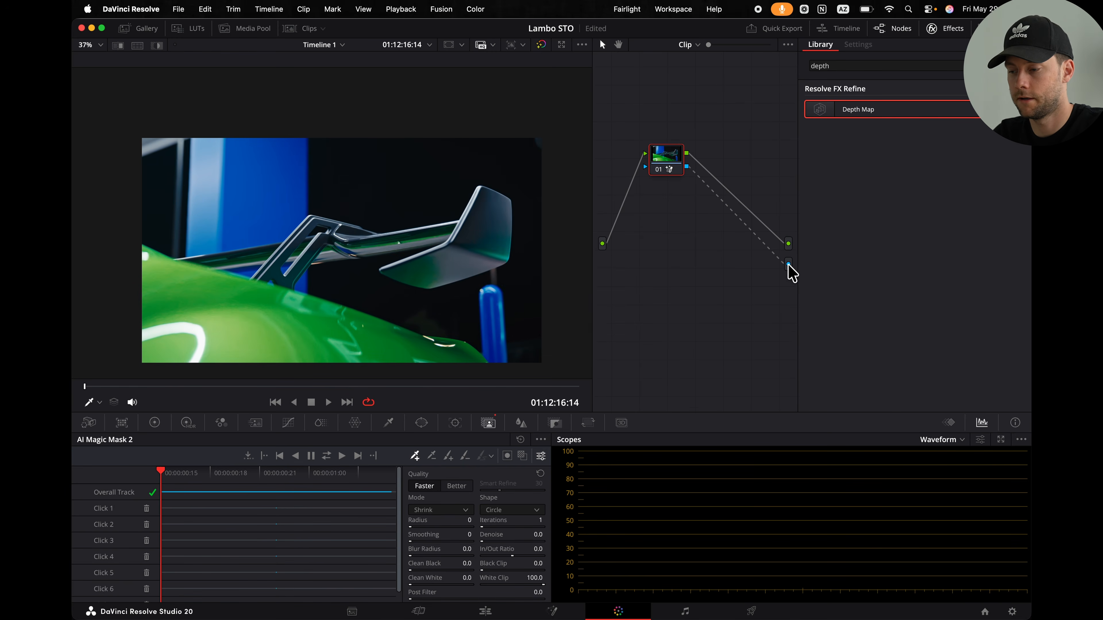
For the masked C5253 clip on Video 2, insert a TCVG Laser Scan tool between MediaIn1 and MediaOut1 on the Fusion page.
{"action": "left_click", "coordinate": [489, 616]}
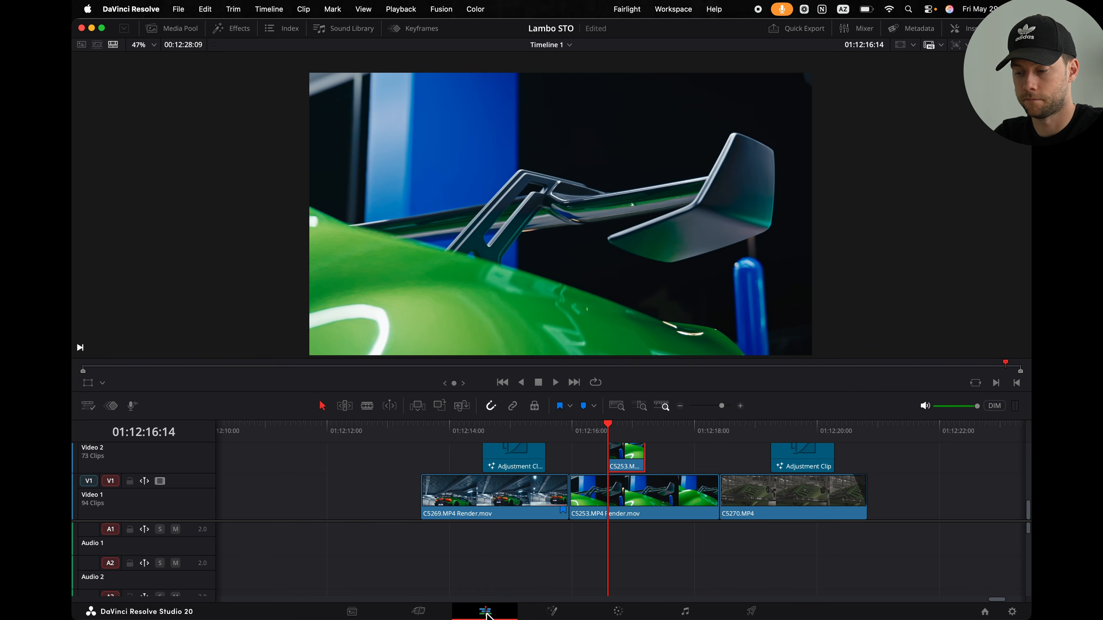
{"action": "left_click", "coordinate": [623, 428]}
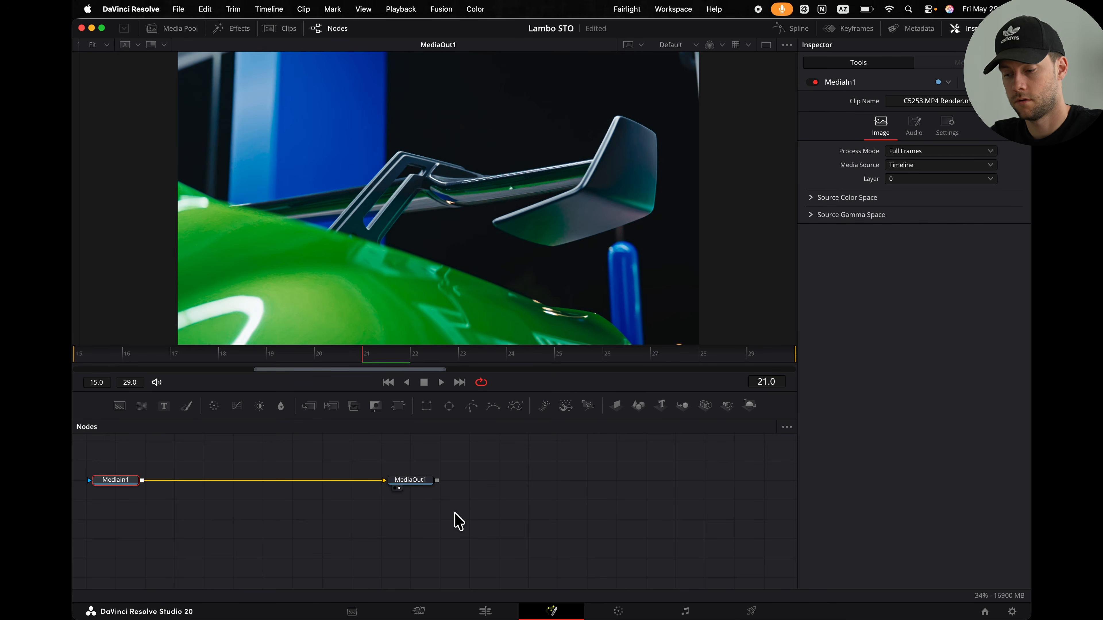
{"action": "key", "text": "shift+space"}
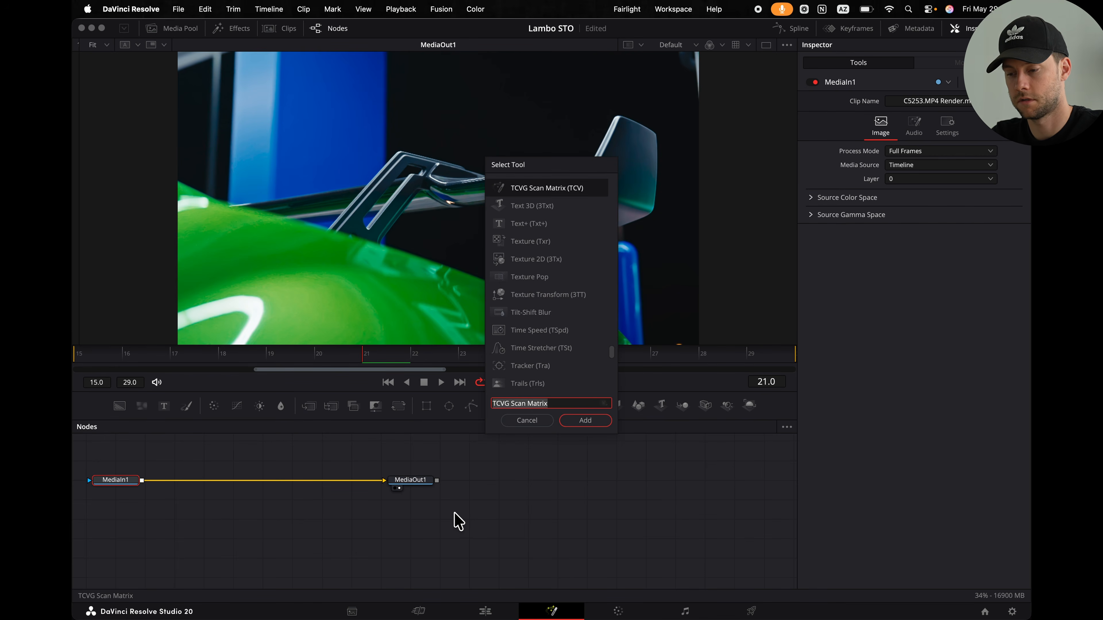
{"action": "type", "text": "scan"}
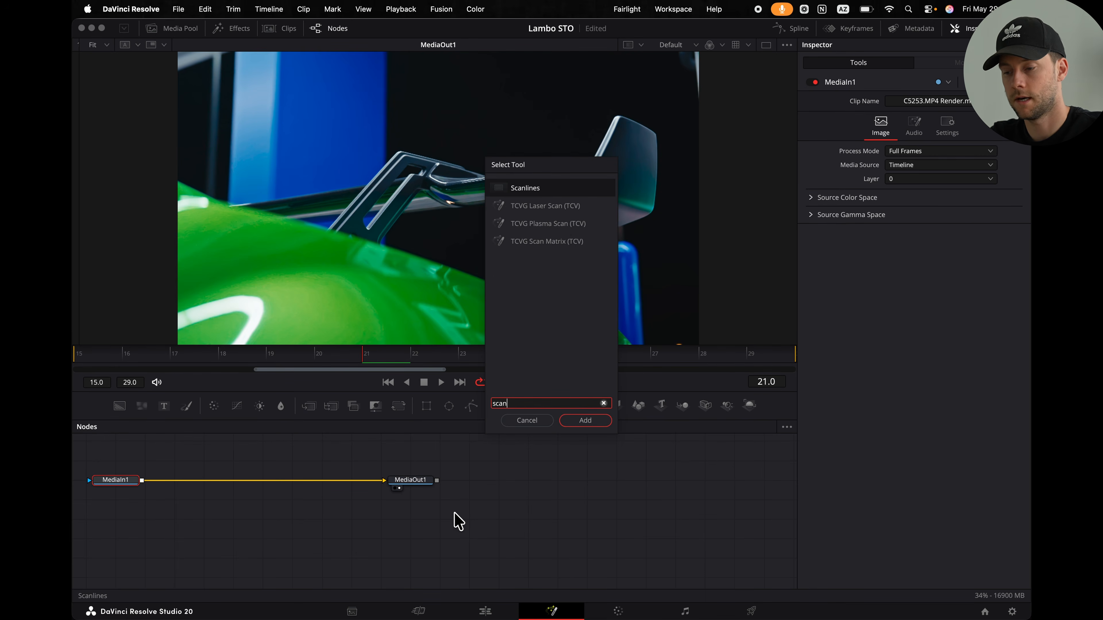
{"action": "left_click", "coordinate": [551, 211]}
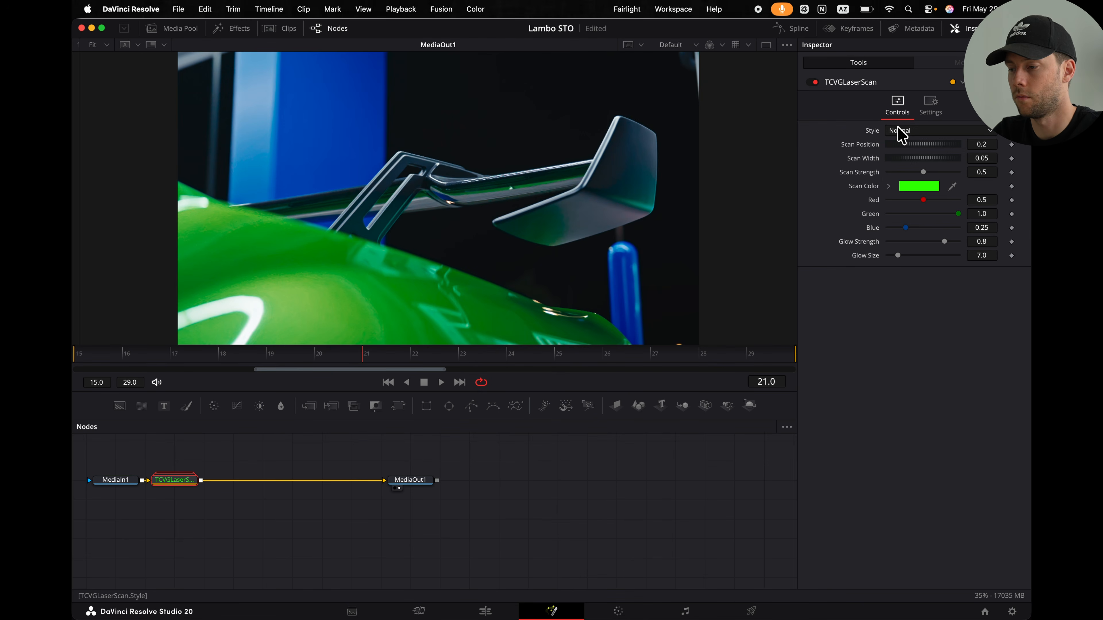
Set the laser scan's Style to Wobbly and Scan Position to 0.236, check the clip on the Edit page and return to Fusion.
{"action": "left_click_drag", "start_coordinate": [914, 144], "coordinate": [920, 144]}
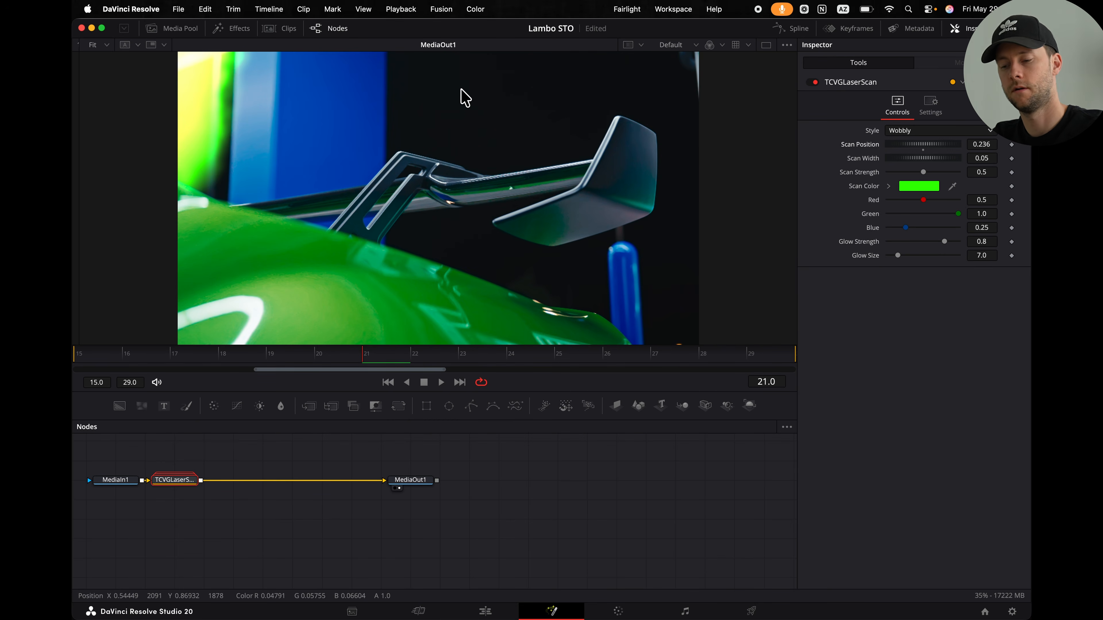
{"action": "left_click", "coordinate": [487, 611]}
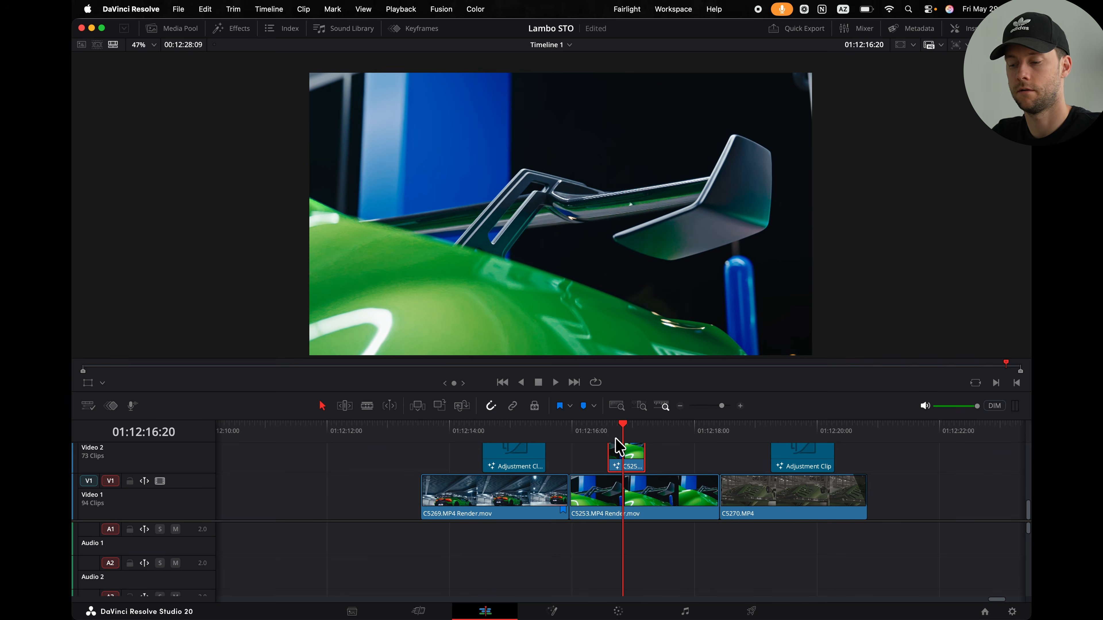
{"action": "left_click", "coordinate": [560, 610]}
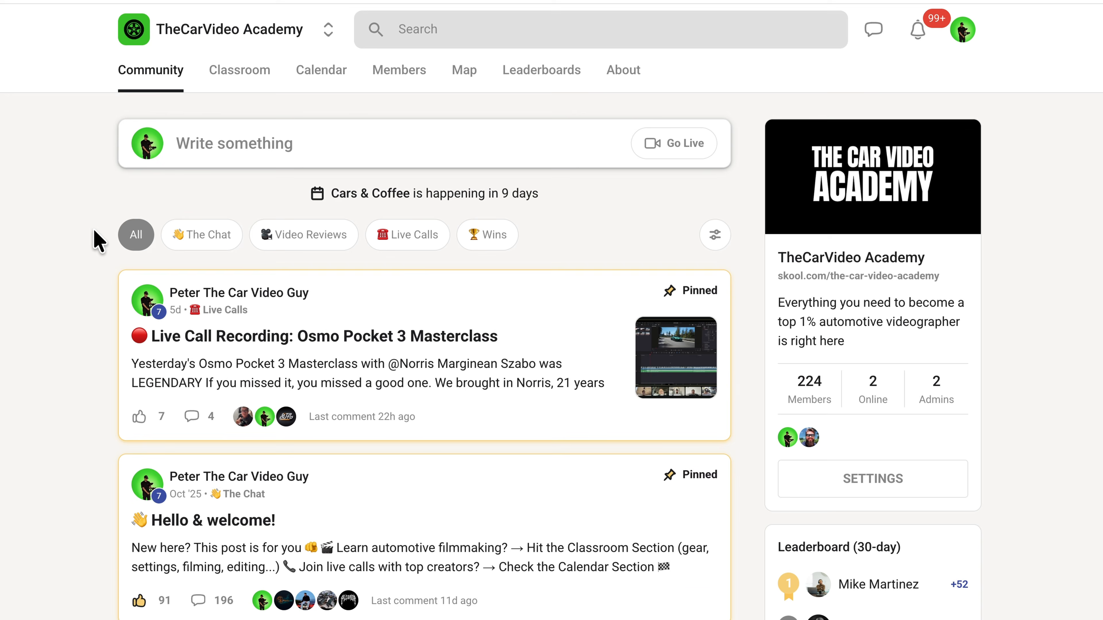
Switch to TheCarVideo Academy's Skool site and look through its community feed and the Classroom course list.
{"action": "scroll", "coordinate": [93, 240], "scroll_direction": "down", "scroll_amount": 5}
{"action": "scroll", "coordinate": [93, 240], "scroll_direction": "down", "scroll_amount": 12}
{"action": "scroll", "coordinate": [89, 244], "scroll_direction": "up", "scroll_amount": 15}
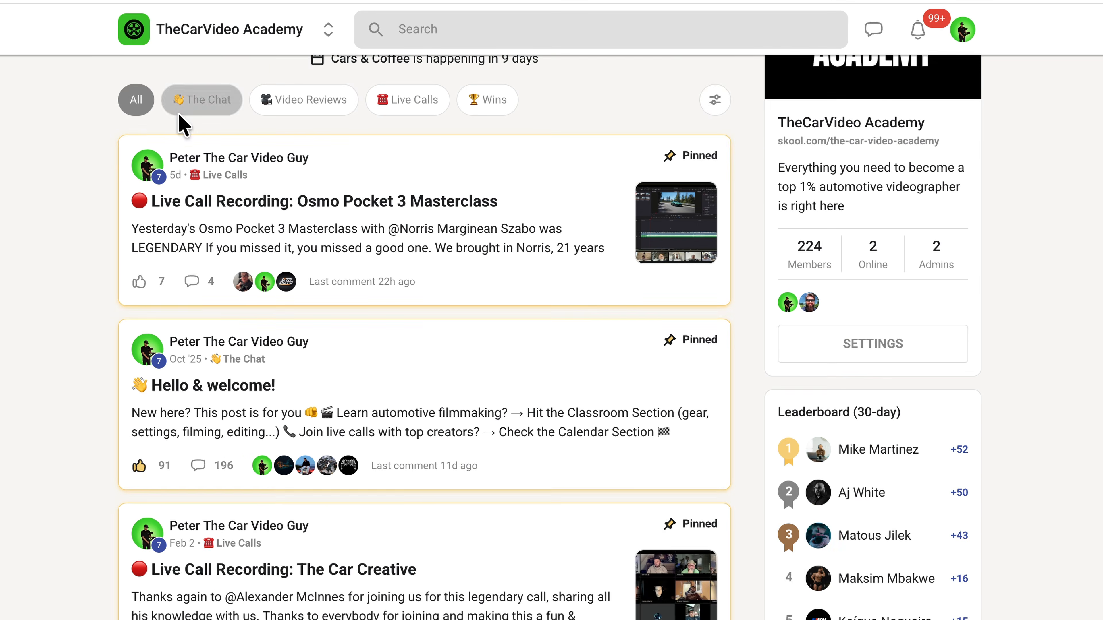
{"action": "left_click", "coordinate": [234, 71]}
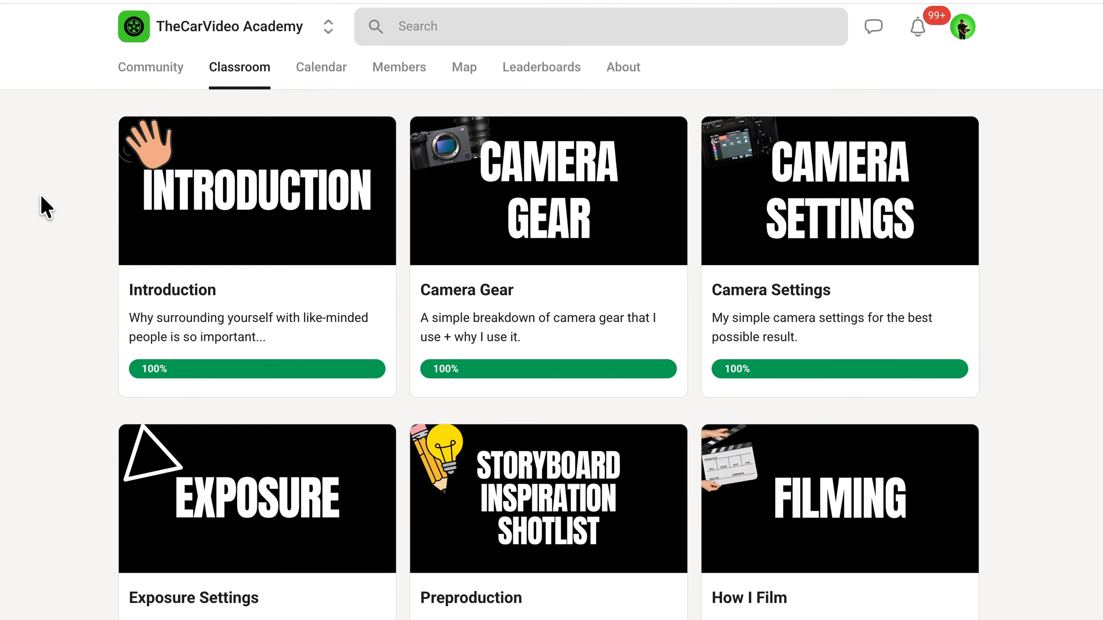
{"action": "scroll", "coordinate": [40, 195], "scroll_direction": "down", "scroll_amount": 6}
{"action": "scroll", "coordinate": [40, 195], "scroll_direction": "down", "scroll_amount": 7}
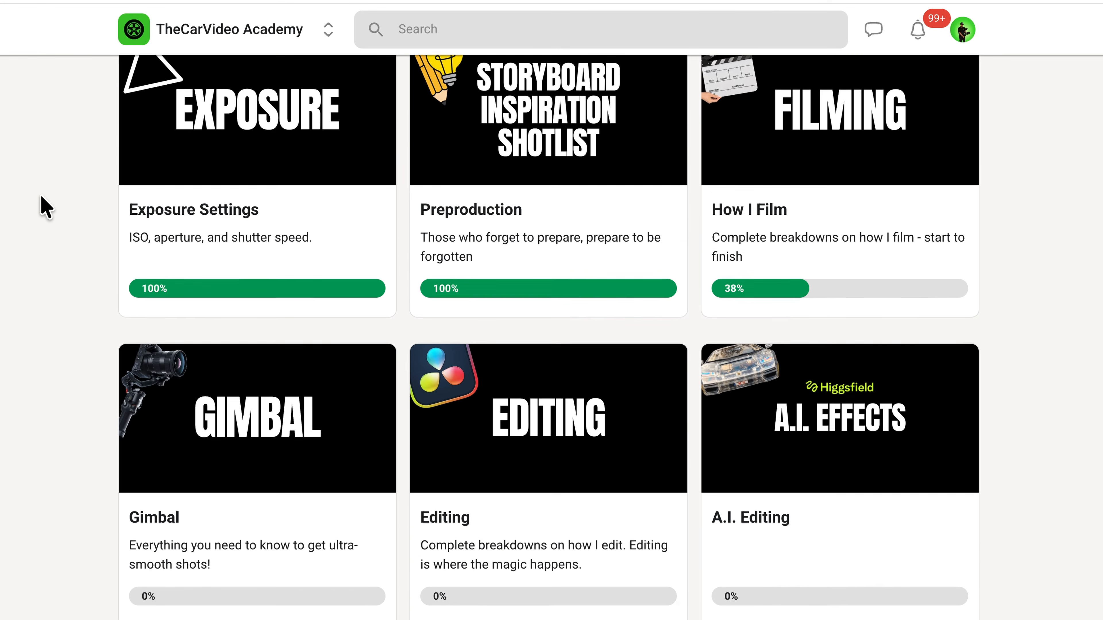
{"action": "scroll", "coordinate": [45, 207], "scroll_direction": "down", "scroll_amount": 6}
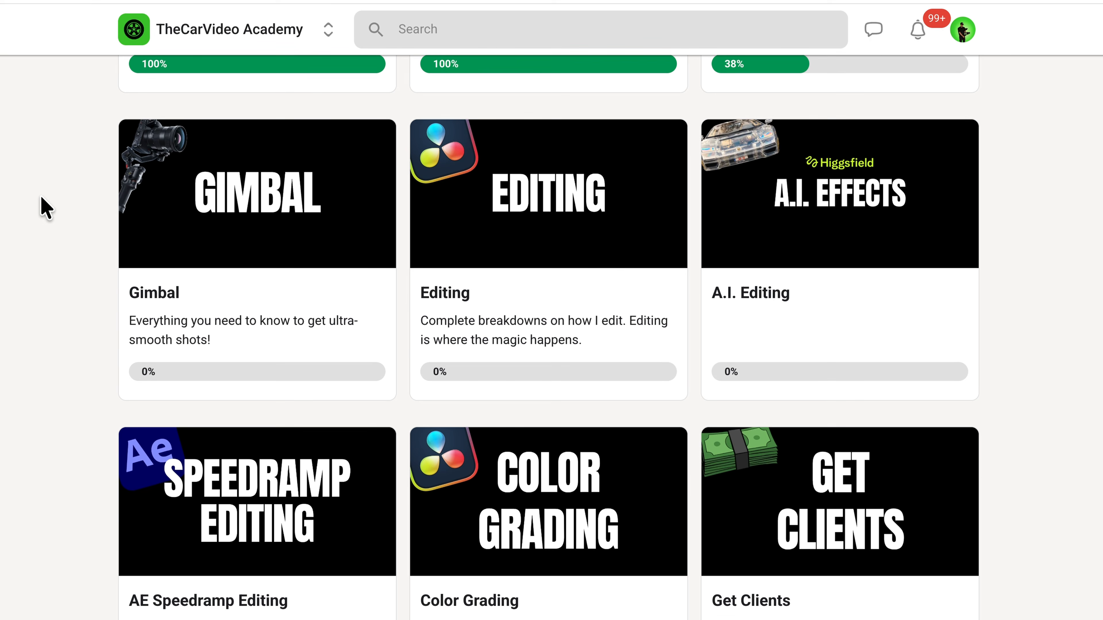
{"action": "scroll", "coordinate": [41, 199], "scroll_direction": "down", "scroll_amount": 3}
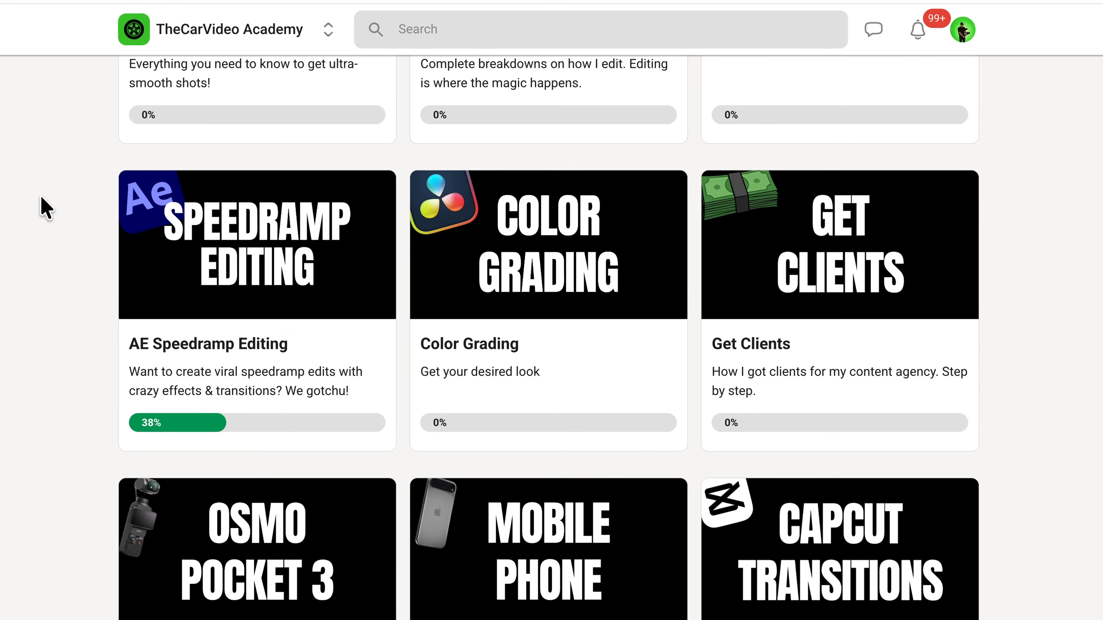
{"action": "scroll", "coordinate": [43, 203], "scroll_direction": "up", "scroll_amount": 20}
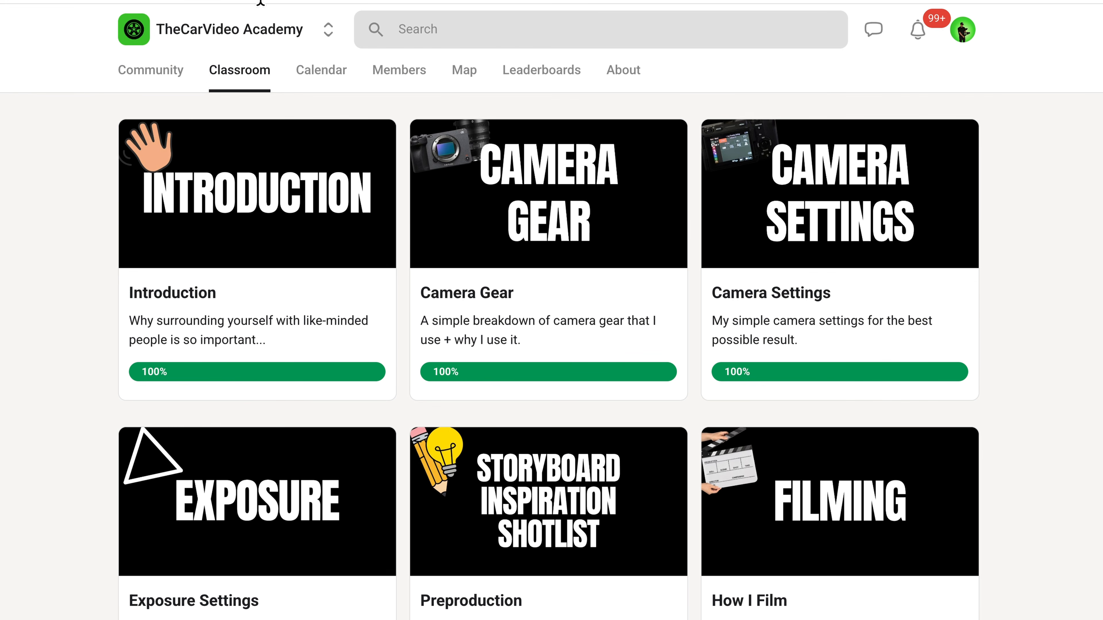